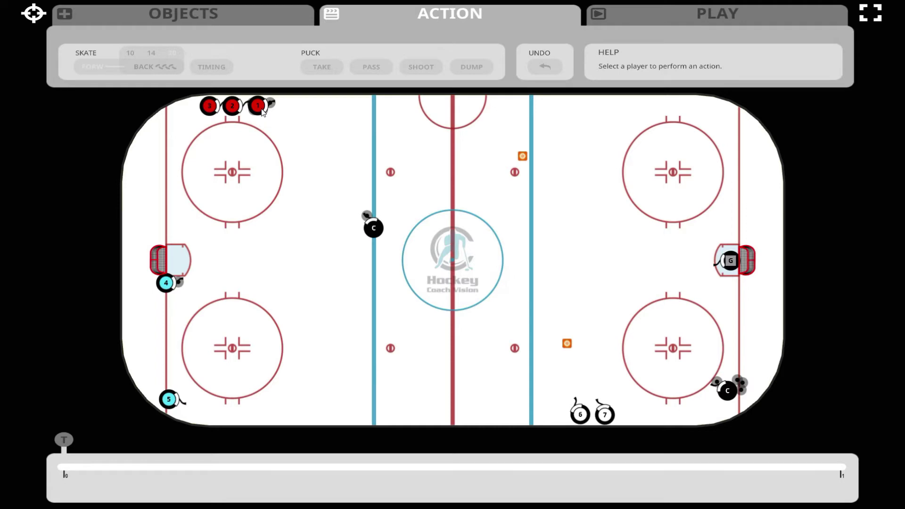
- Skate player 1 forward along the boards to the centre red line and have the blue-line coach take a puck
drag(262, 109, 443, 120)
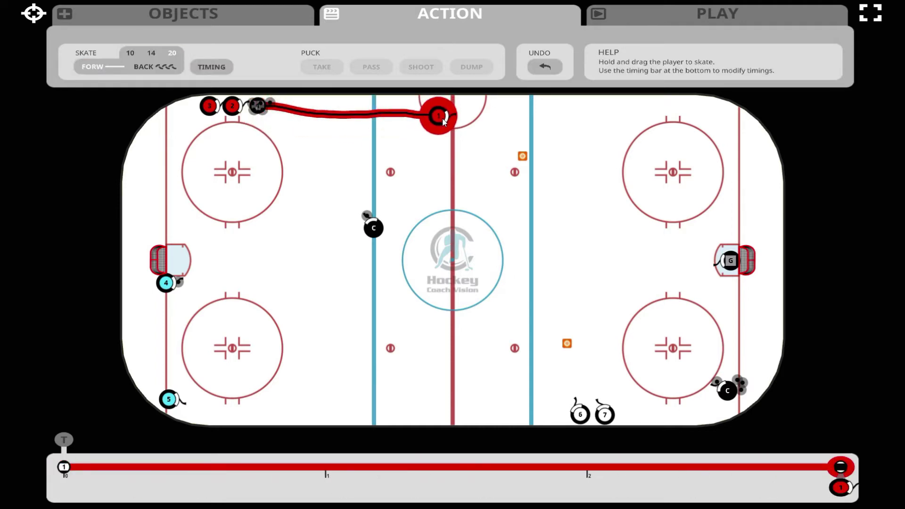
click(373, 228)
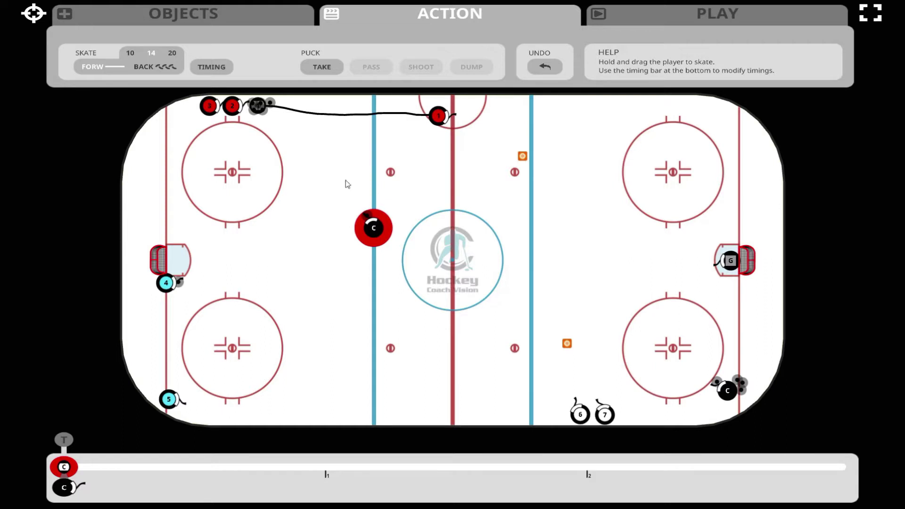
click(322, 67)
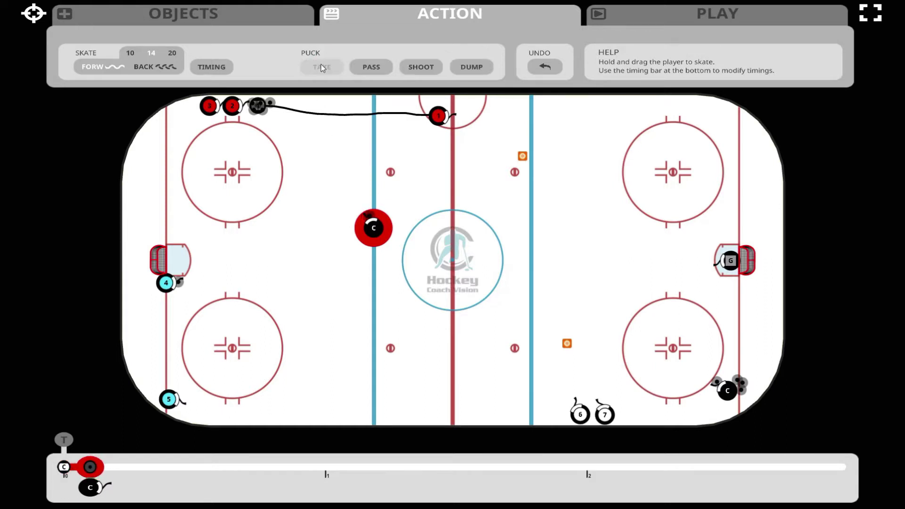
- Add a timing point holding the coach's puck until 2.43 and pass it to player 1 at the centre line
click(91, 466)
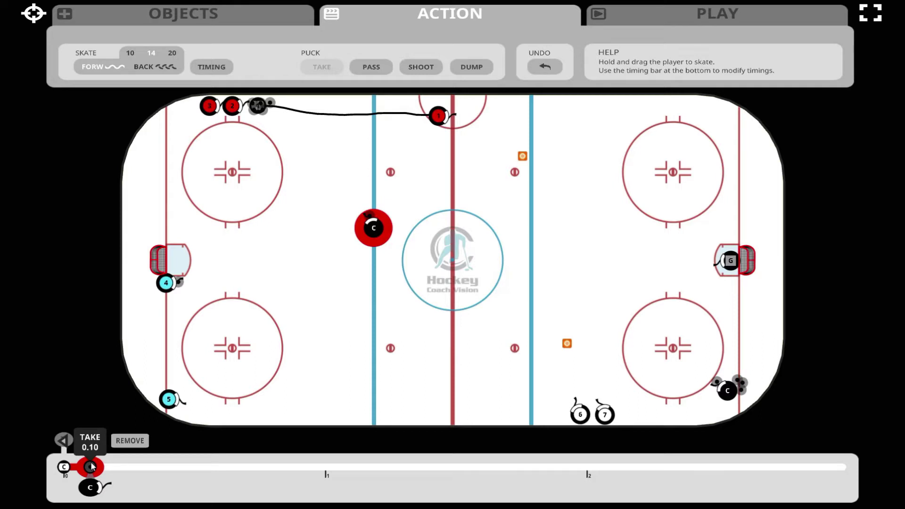
click(207, 67)
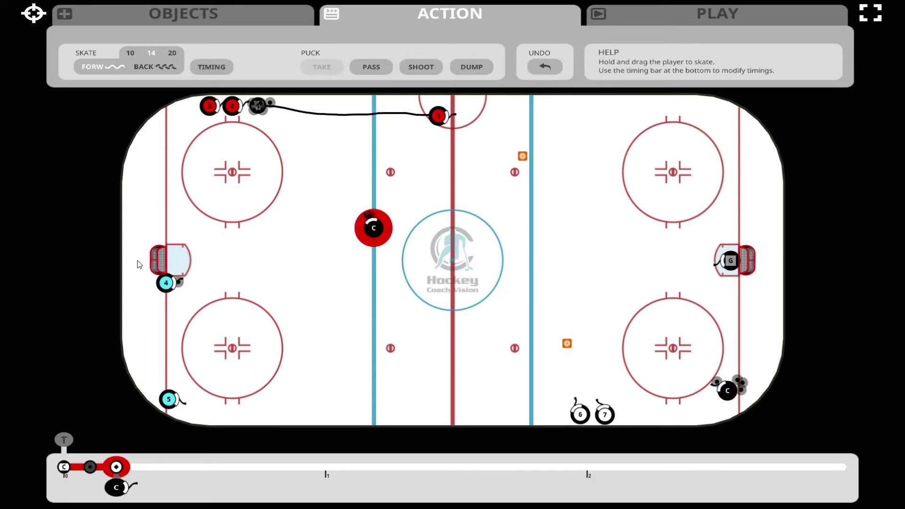
mouse_move(118, 468)
mouse_down()
mouse_move(332, 455)
mouse_move(343, 478)
mouse_move(424, 468)
mouse_move(575, 490)
mouse_up()
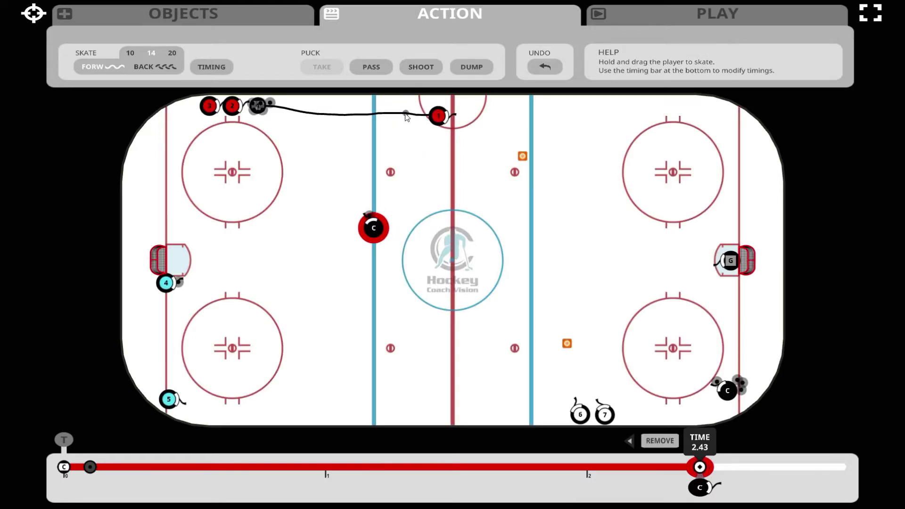
click(372, 67)
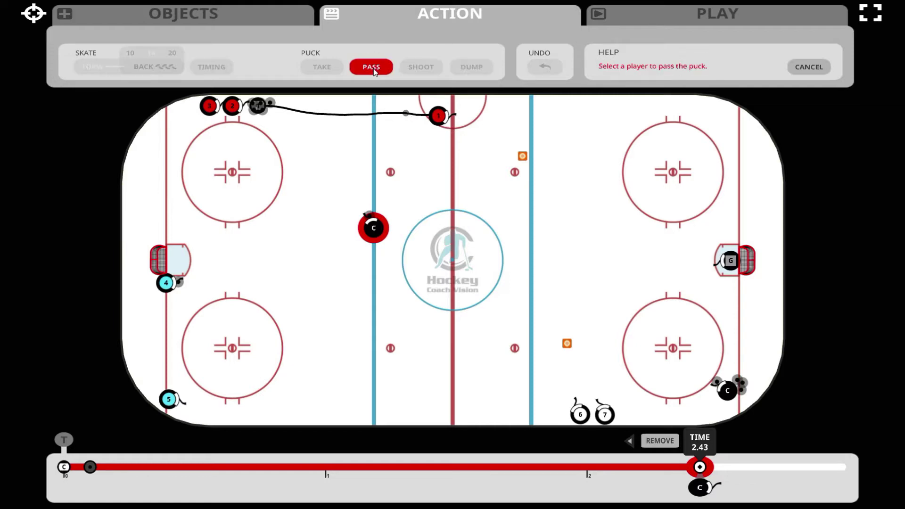
click(443, 119)
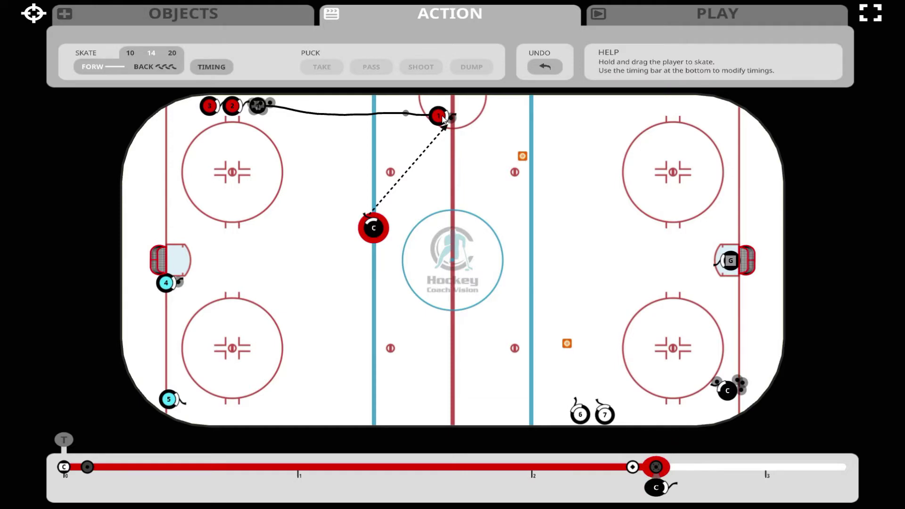
- Skate player 1 with the puck along the boards into the far corner and play the animation
mouse_move(445, 118)
mouse_down()
mouse_move(662, 105)
mouse_move(721, 110)
mouse_move(724, 121)
mouse_up()
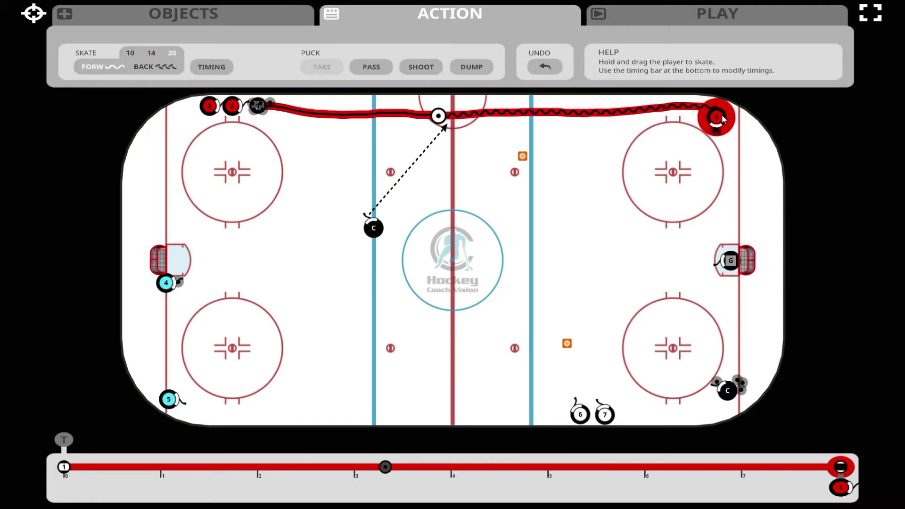
click(681, 11)
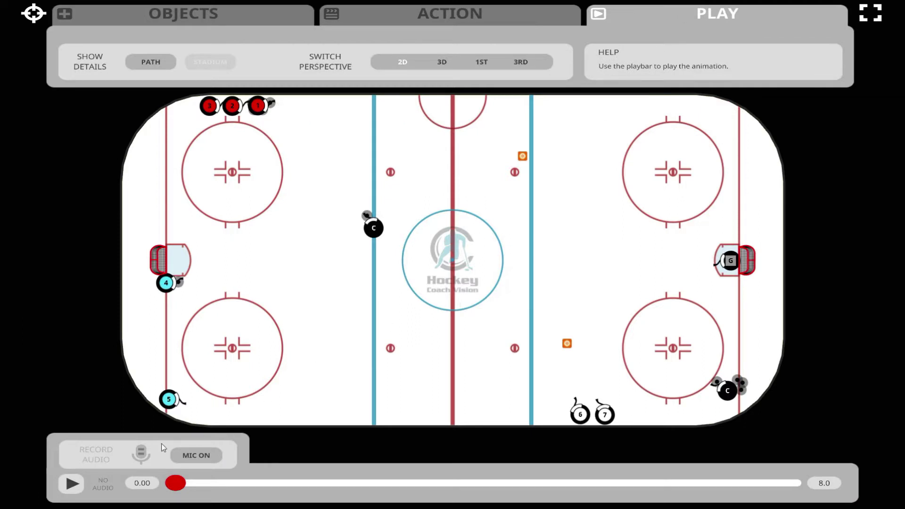
click(71, 484)
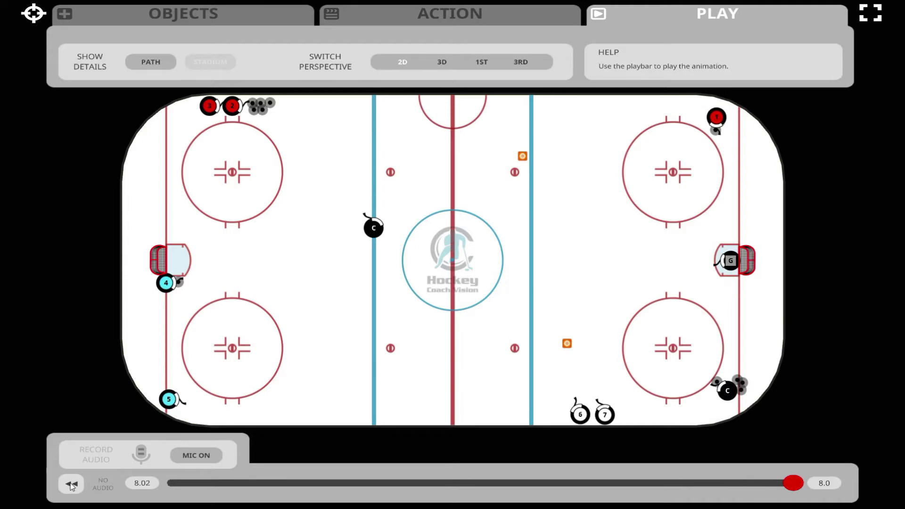
- Set player 2's start time to 0.50 and skate player 2 forward to the puck pile
click(427, 11)
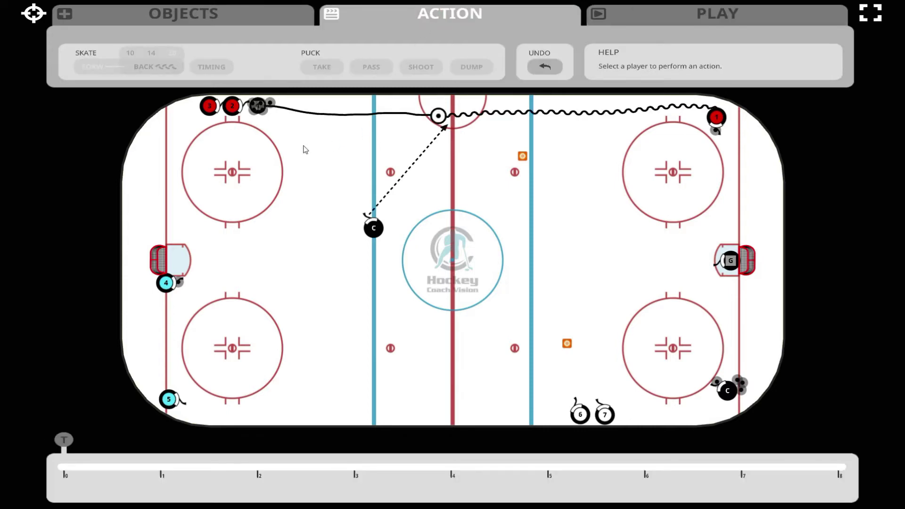
click(232, 106)
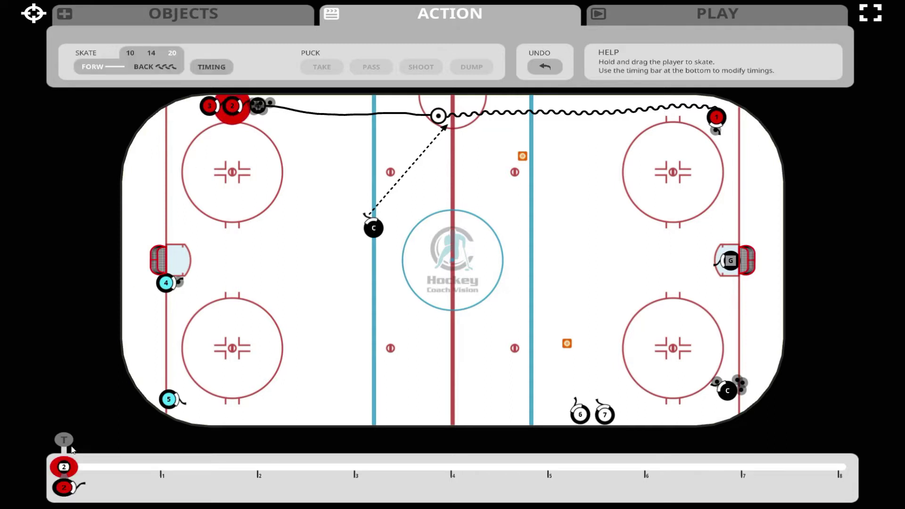
mouse_move(64, 469)
mouse_down()
mouse_move(125, 465)
mouse_move(102, 464)
mouse_up()
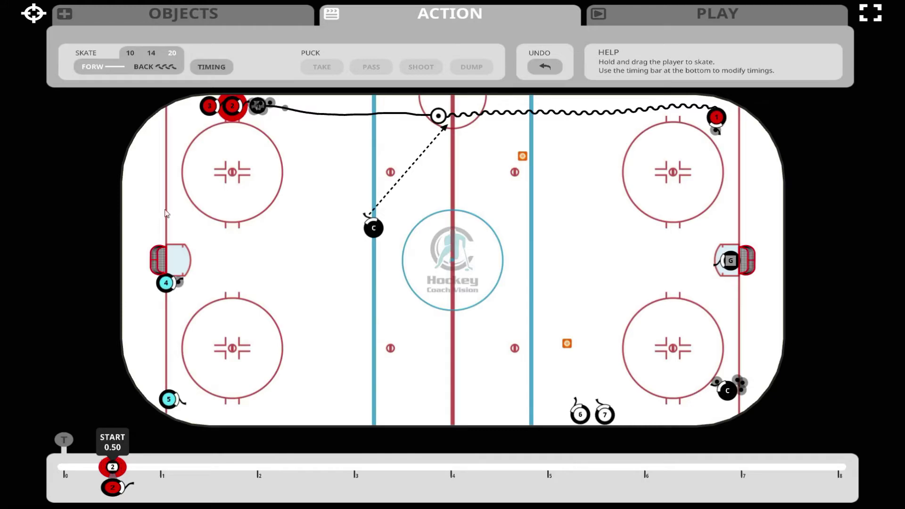
drag(229, 111, 256, 112)
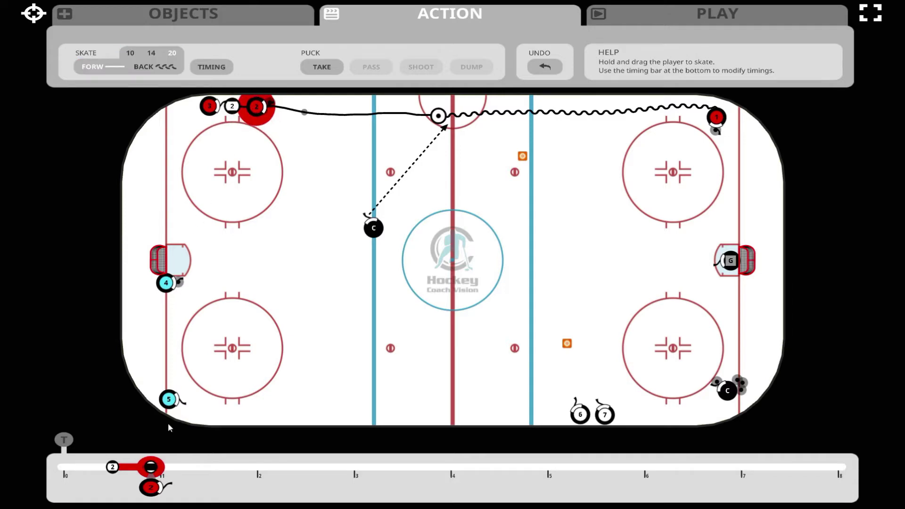
- Make player 2 wait at the puck pile until shortly before 2 on the timeline and take a puck
click(151, 465)
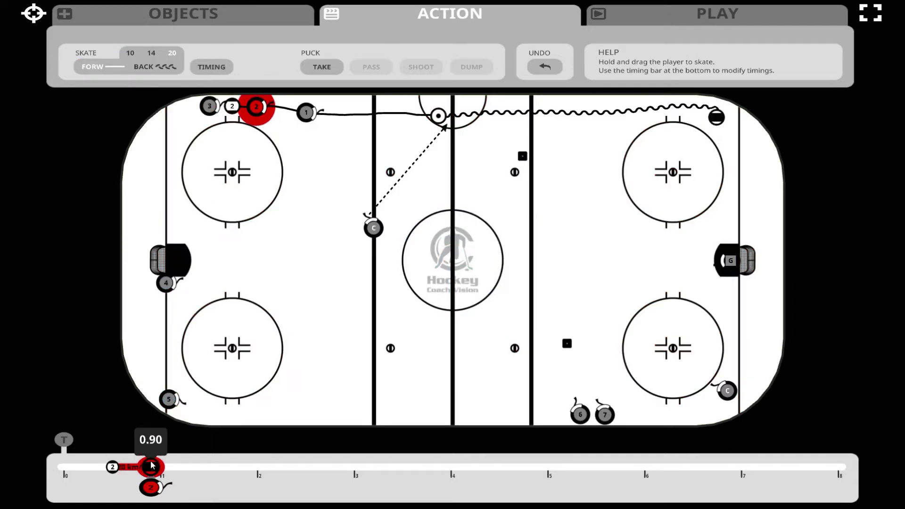
drag(152, 466, 220, 468)
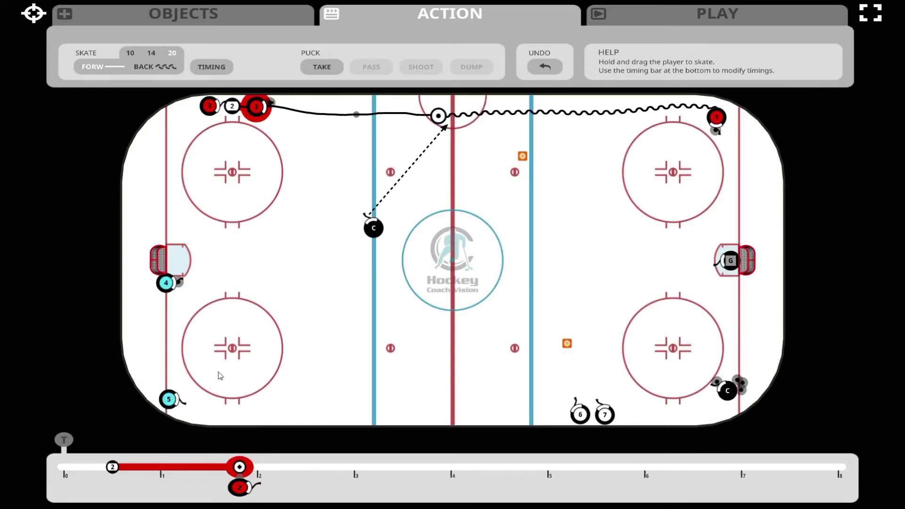
click(318, 70)
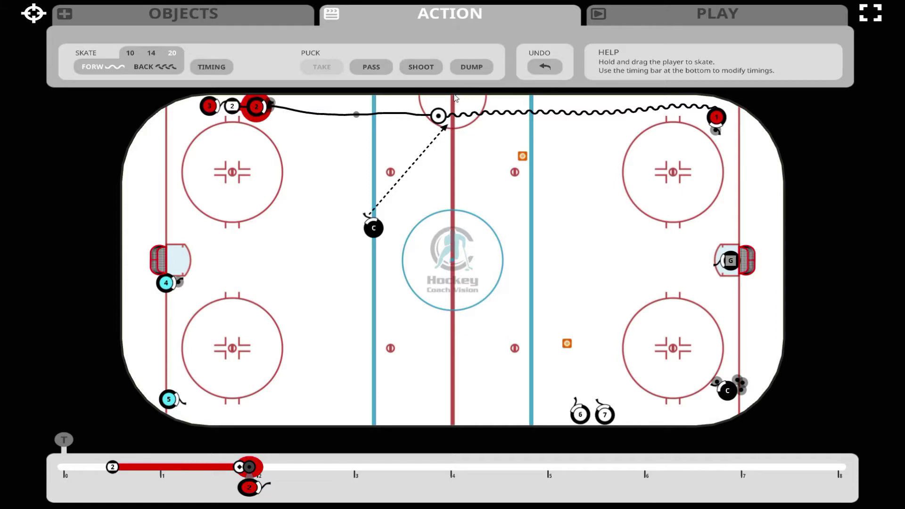
- Add a timing point that holds player 2 with the puck until 3.54
click(214, 66)
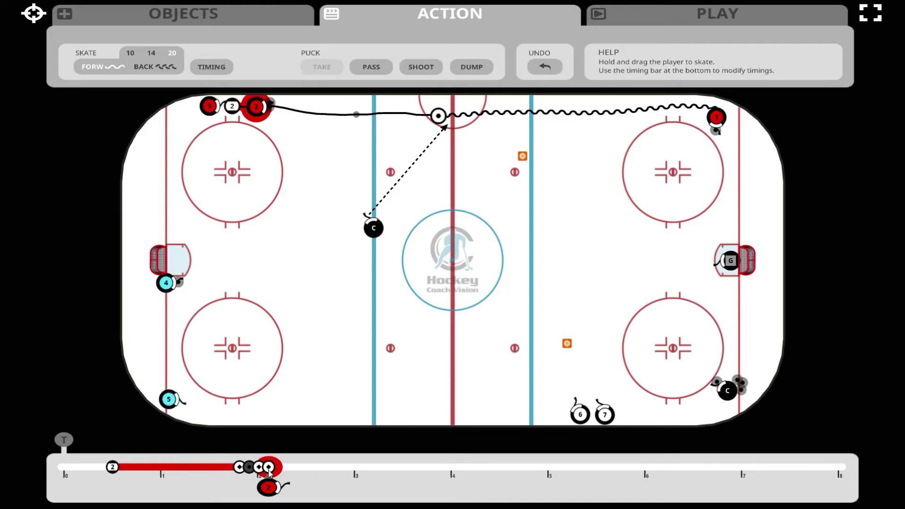
drag(269, 473, 377, 468)
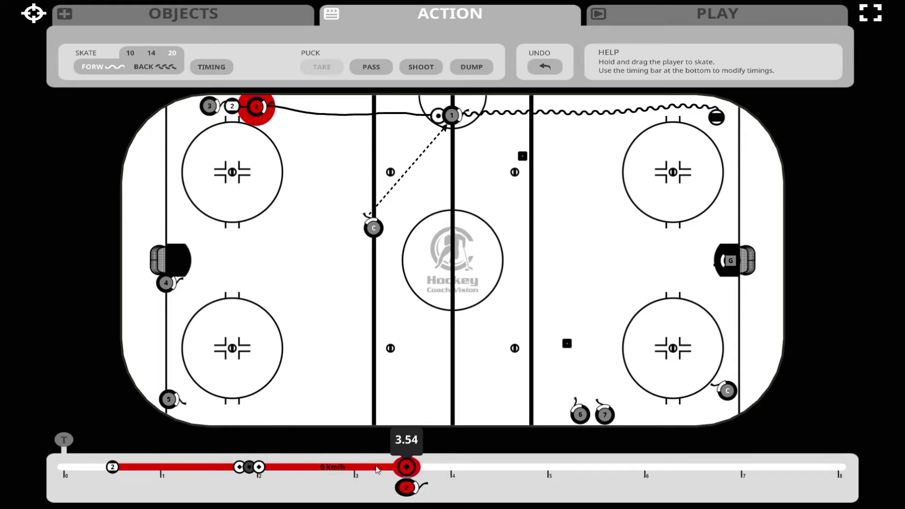
drag(377, 469, 377, 469)
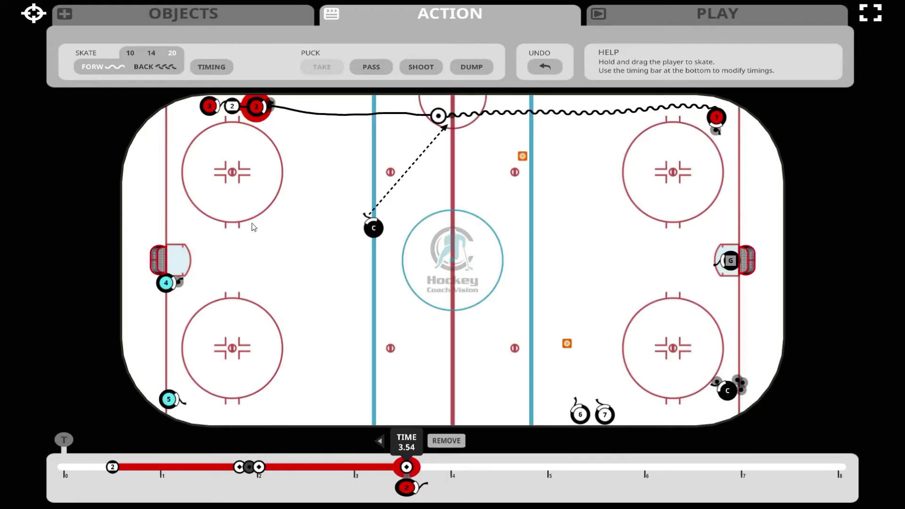
- Skate player 2 a short way forward with the puck and pass it to the blue-line coach
drag(257, 108, 312, 112)
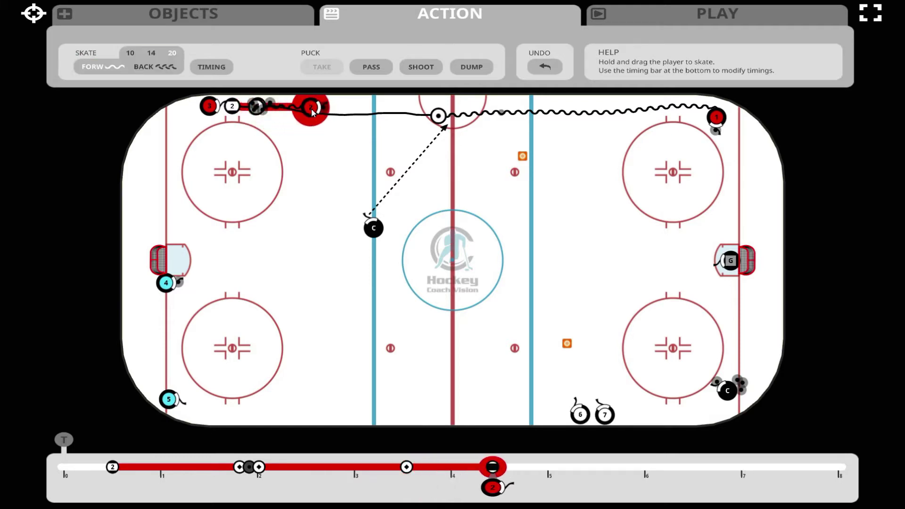
click(374, 67)
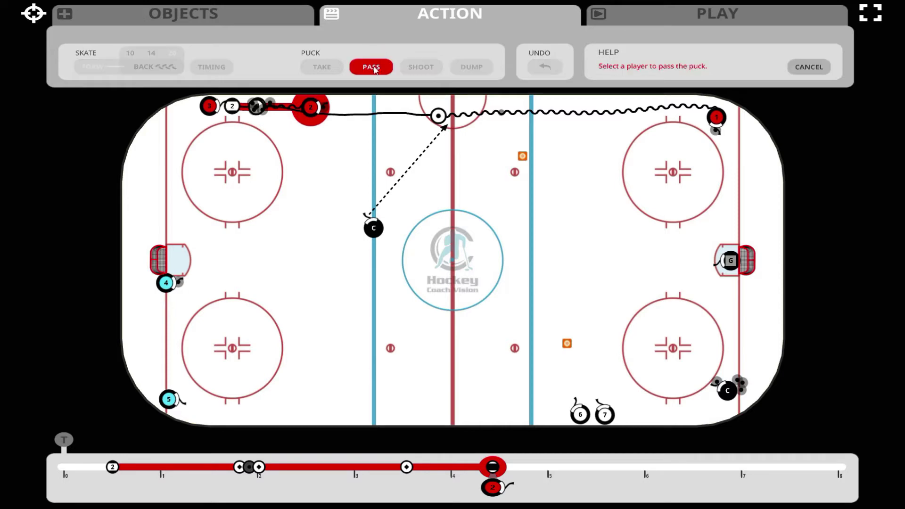
click(370, 231)
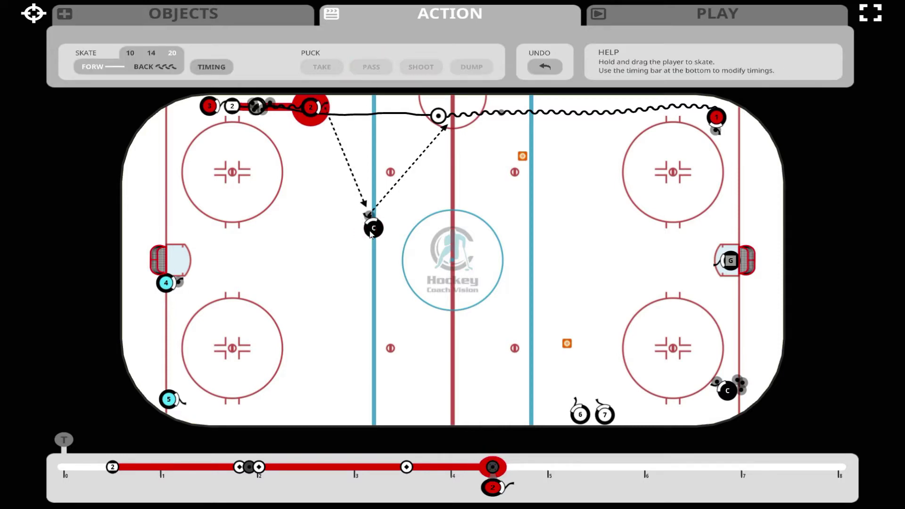
- Skate player 2 without the puck along the boards to just past the near blue line
drag(310, 108, 381, 110)
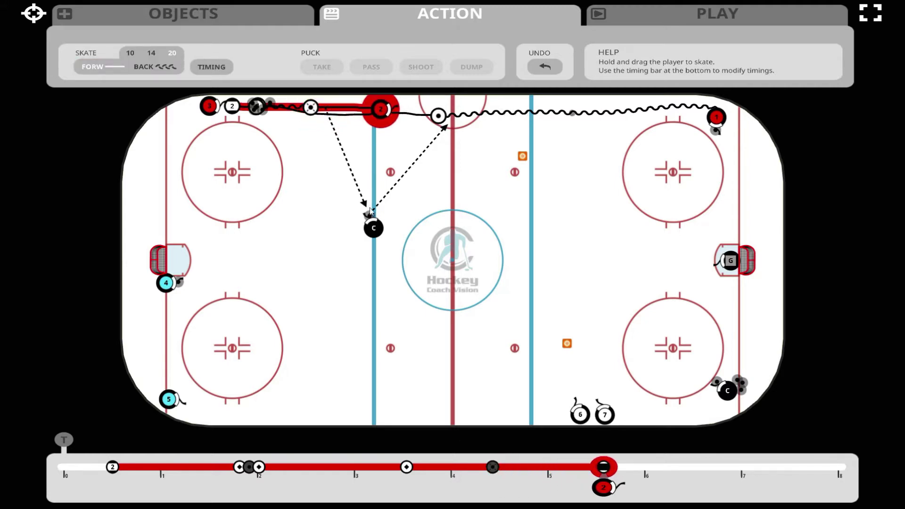
click(373, 228)
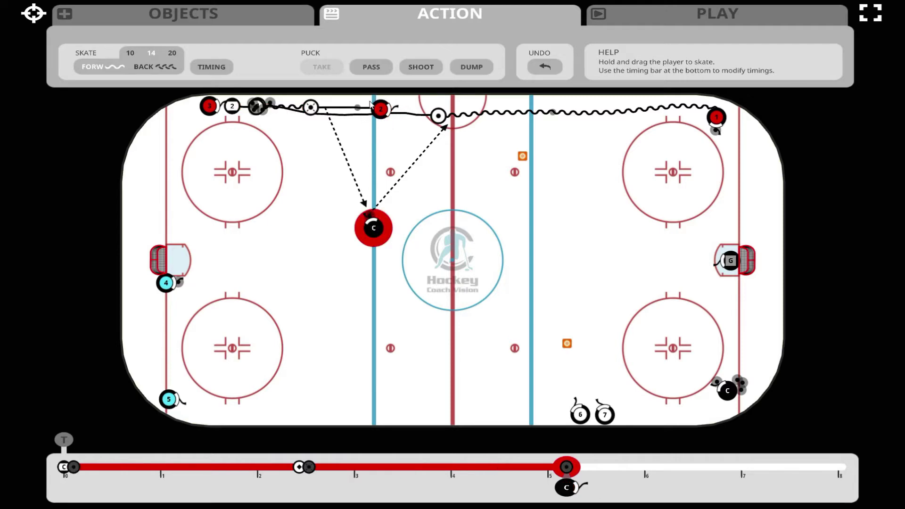
drag(382, 111, 396, 115)
- Have the blue-line coach pass the puck back to player 2
click(371, 229)
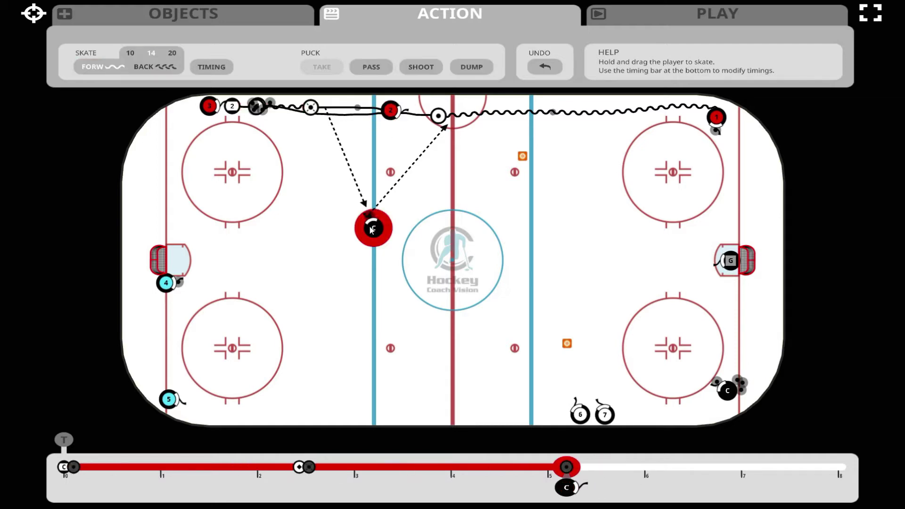
click(374, 70)
click(391, 111)
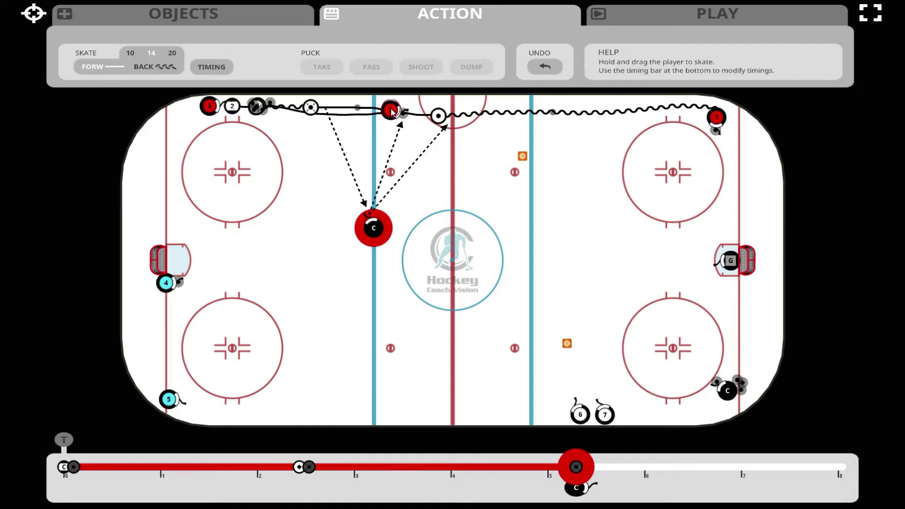
- Skate player 2 with the puck along the boards to beside player 1's end position and play the animation
mouse_move(391, 111)
mouse_down()
mouse_move(686, 114)
mouse_move(677, 118)
mouse_up()
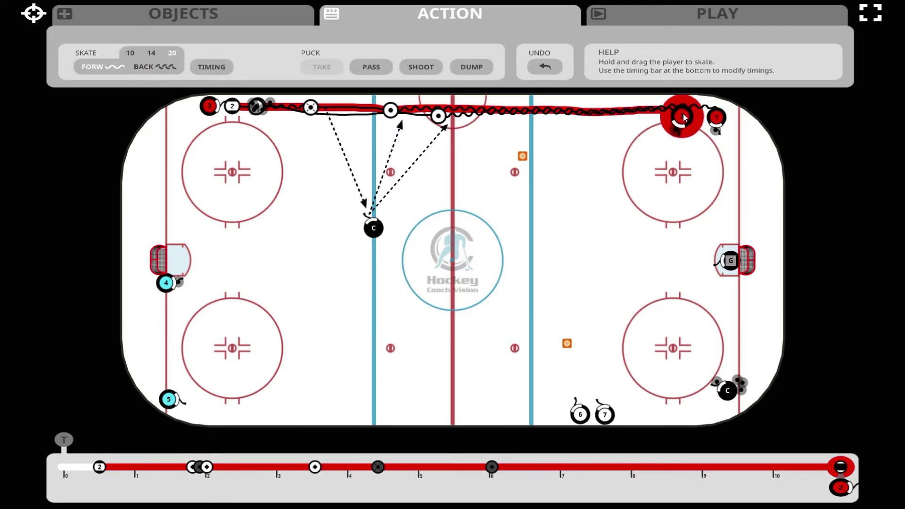
click(679, 10)
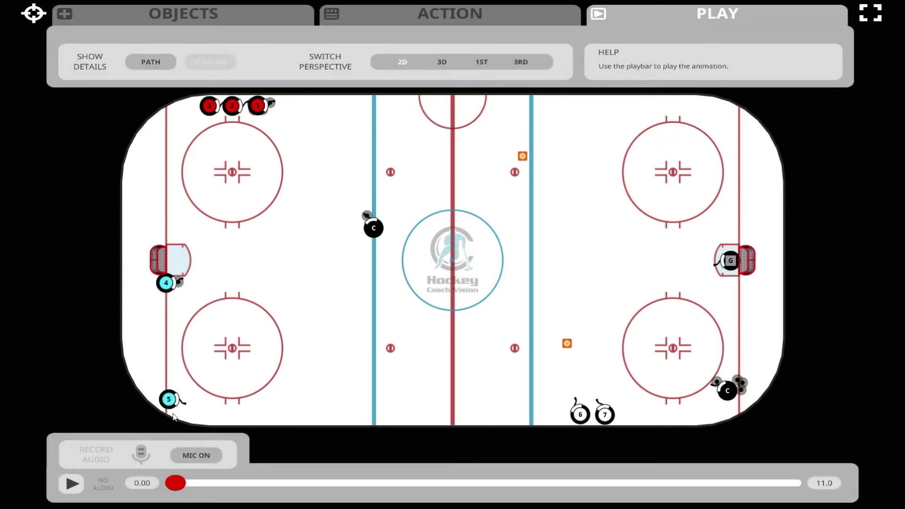
click(71, 483)
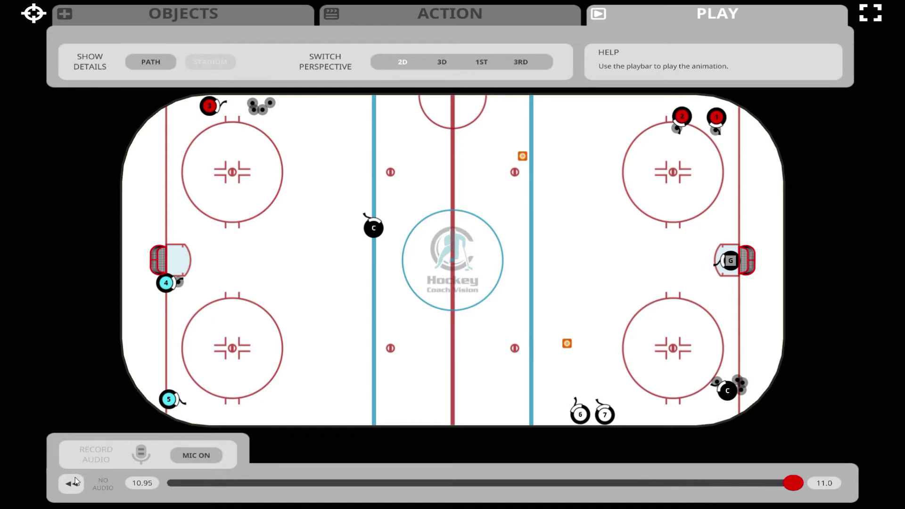
- Set player 3's start time to 1.37
click(401, 16)
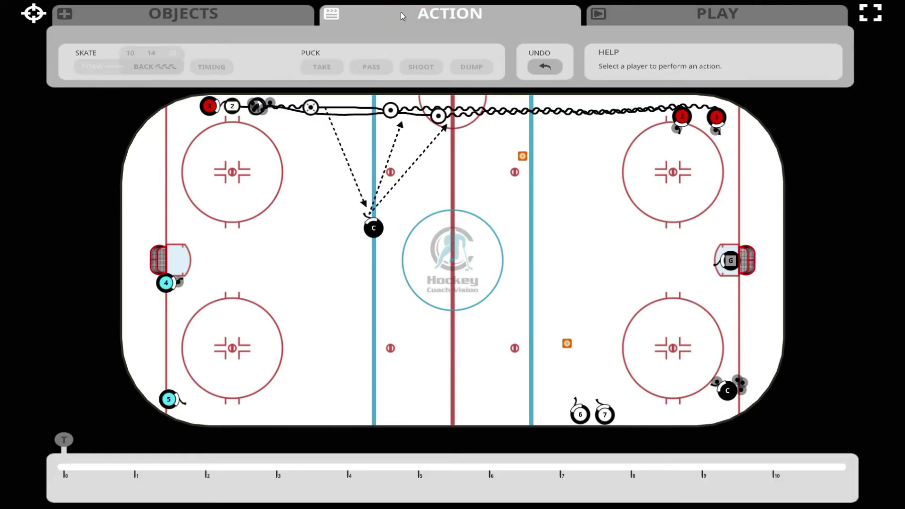
click(208, 107)
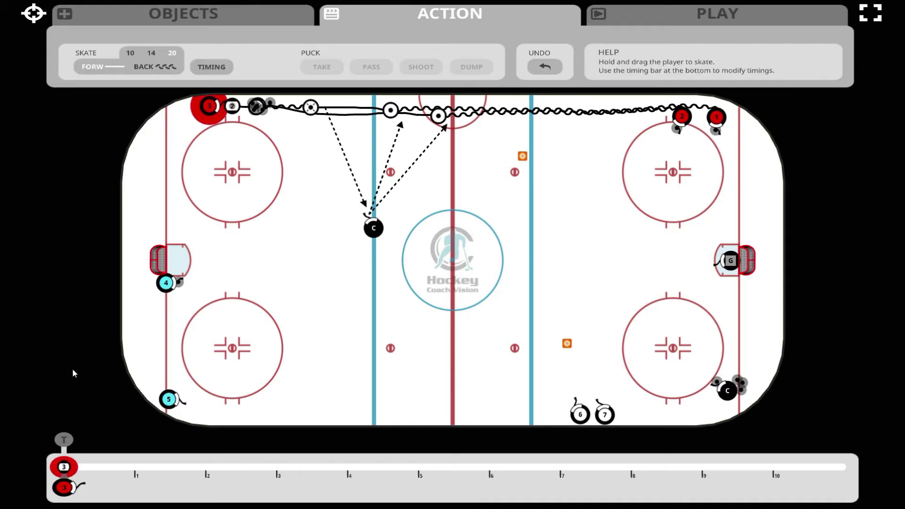
click(63, 474)
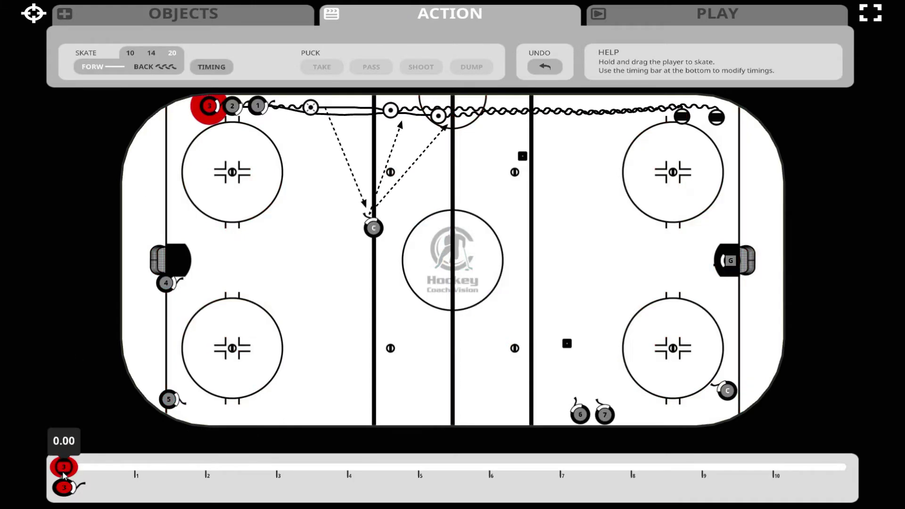
drag(63, 474, 161, 466)
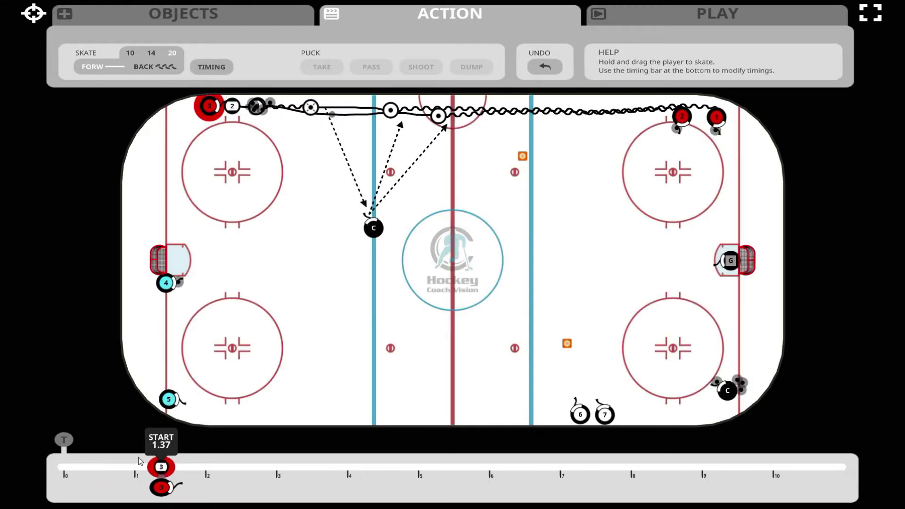
- Skate player 3 forward to player 2's starting spot, slow the move, and add a timing point that holds the player there until 4.24
drag(210, 106, 241, 107)
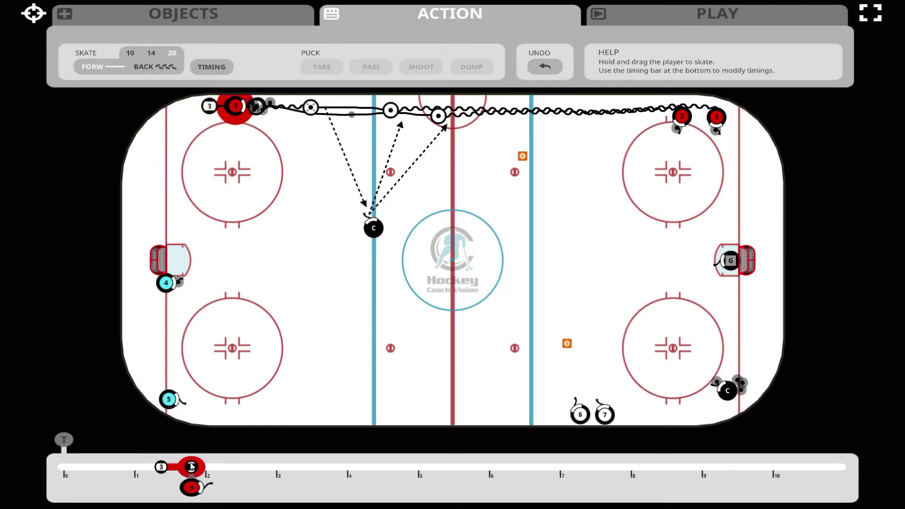
drag(191, 467, 247, 466)
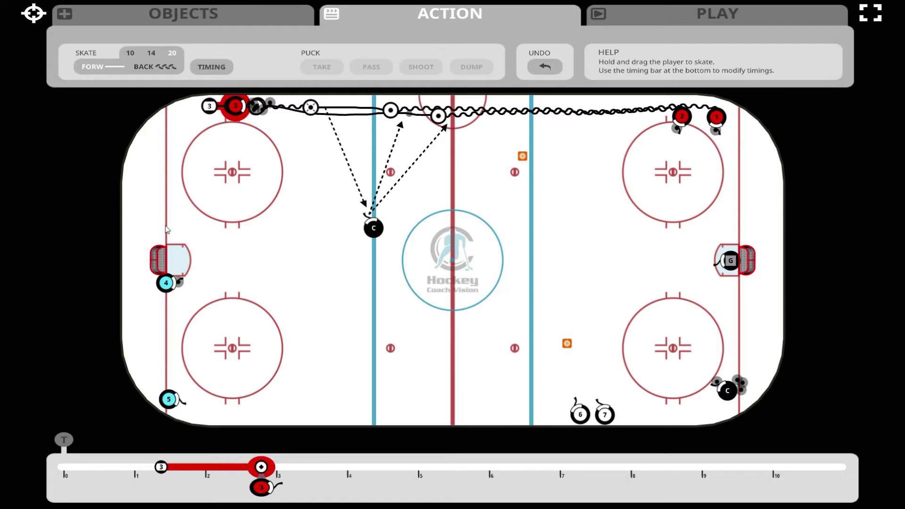
click(216, 71)
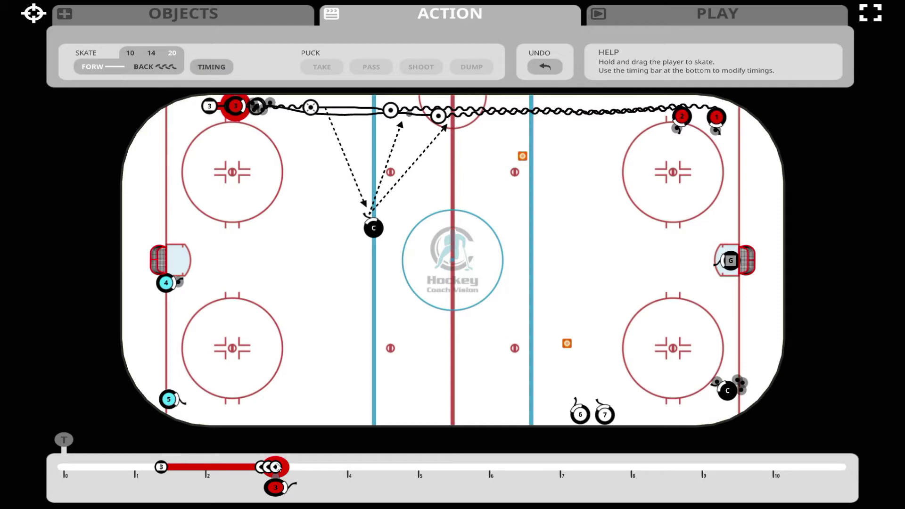
drag(277, 467, 349, 468)
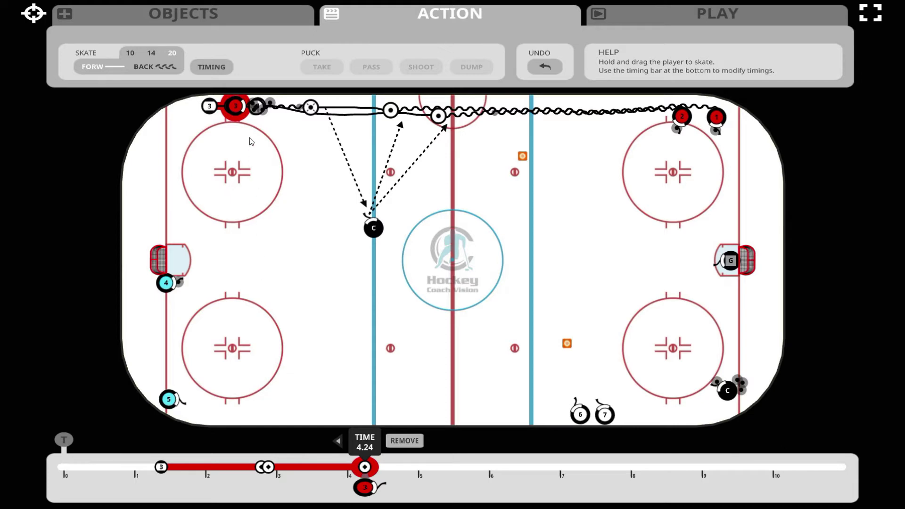
- Skate player 3 slowly to the pucks at player 1's starting spot, take a puck, and hold there until 7.08
drag(238, 113, 263, 113)
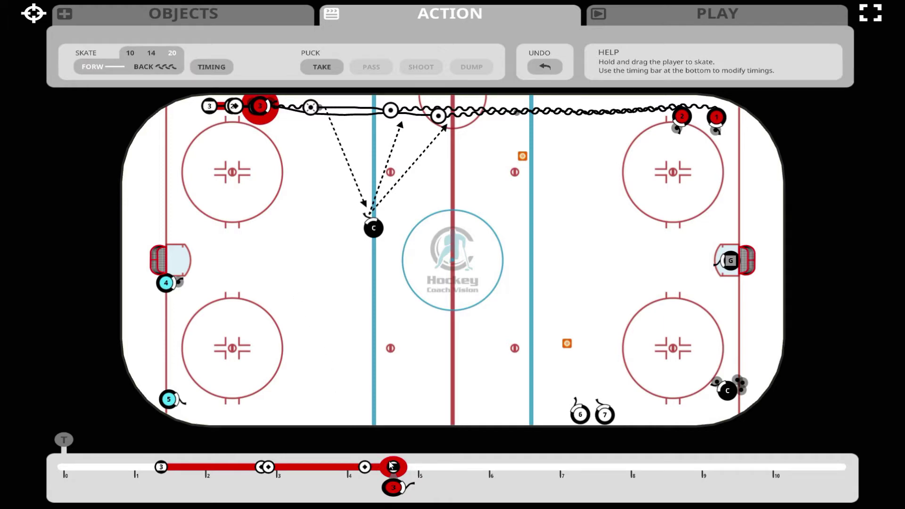
drag(393, 469, 451, 467)
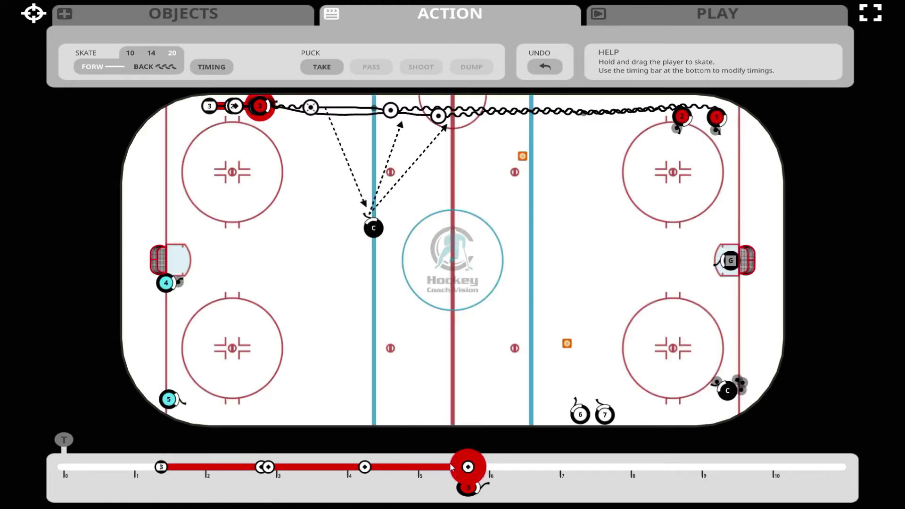
click(325, 68)
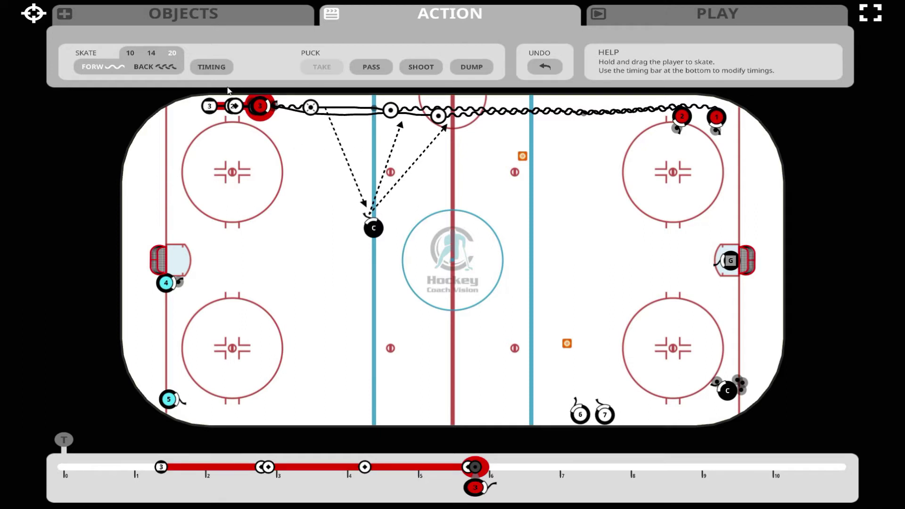
click(213, 67)
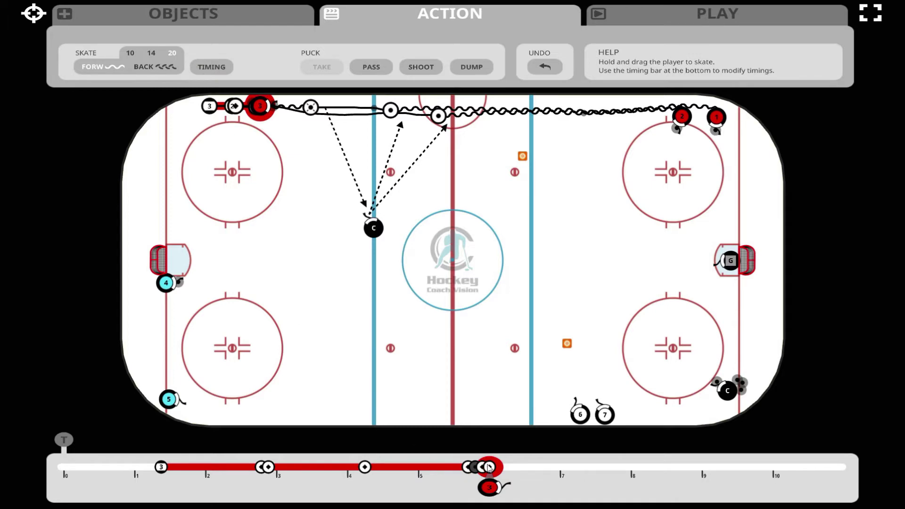
drag(489, 467, 547, 468)
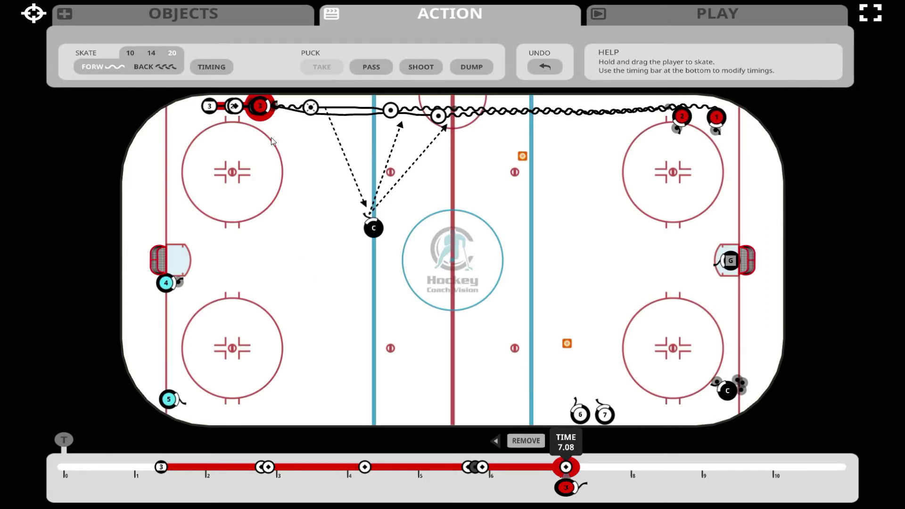
- Skate player 3 with the puck a short way along the boards and pass it to the blue-line coach
drag(263, 109, 319, 115)
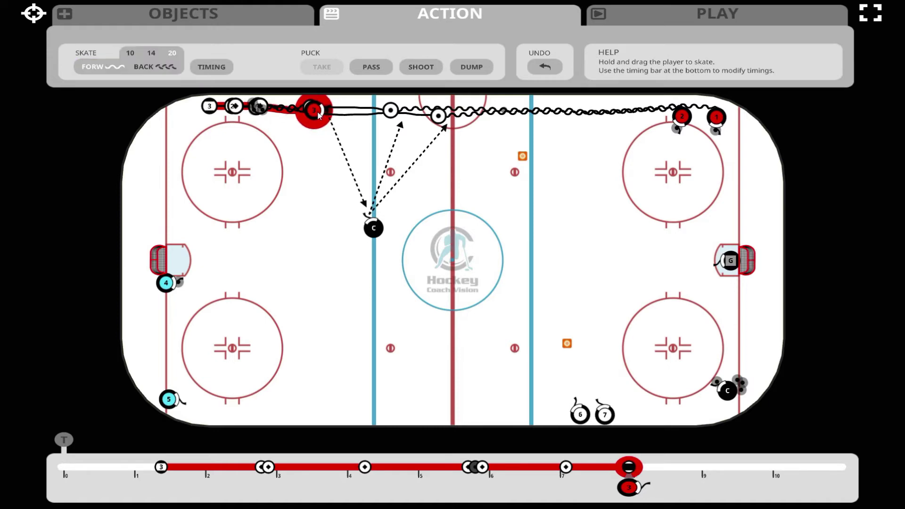
click(375, 68)
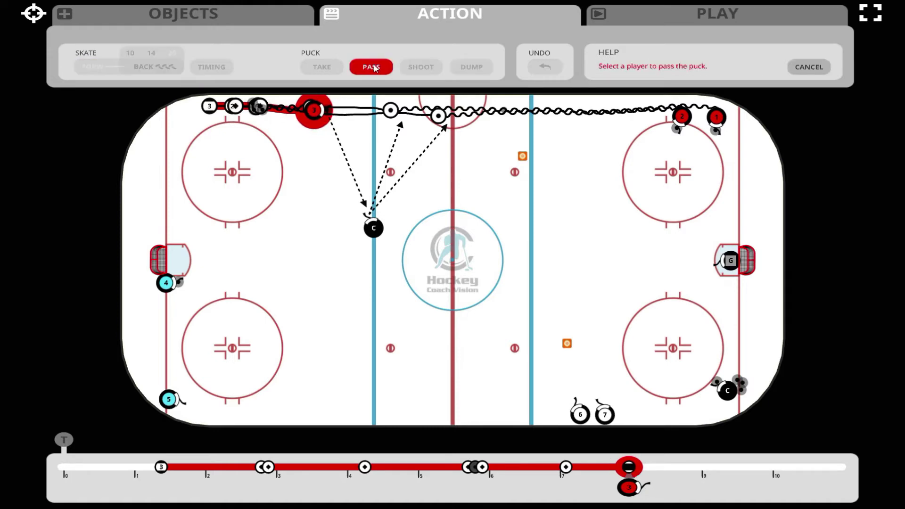
click(374, 230)
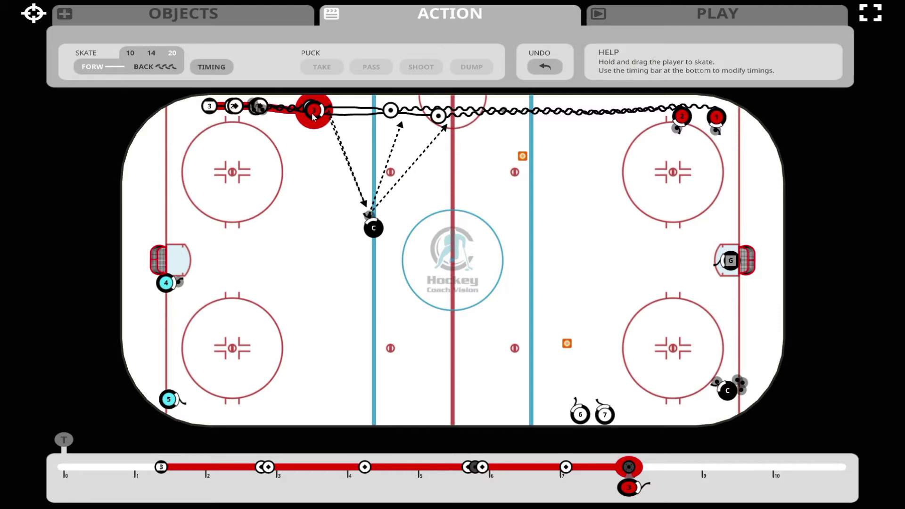
- Skate player 3 without the puck along the boards past the center line, curving in to the cone near the far blue line
mouse_move(313, 115)
mouse_down()
mouse_move(488, 117)
mouse_move(513, 168)
mouse_up()
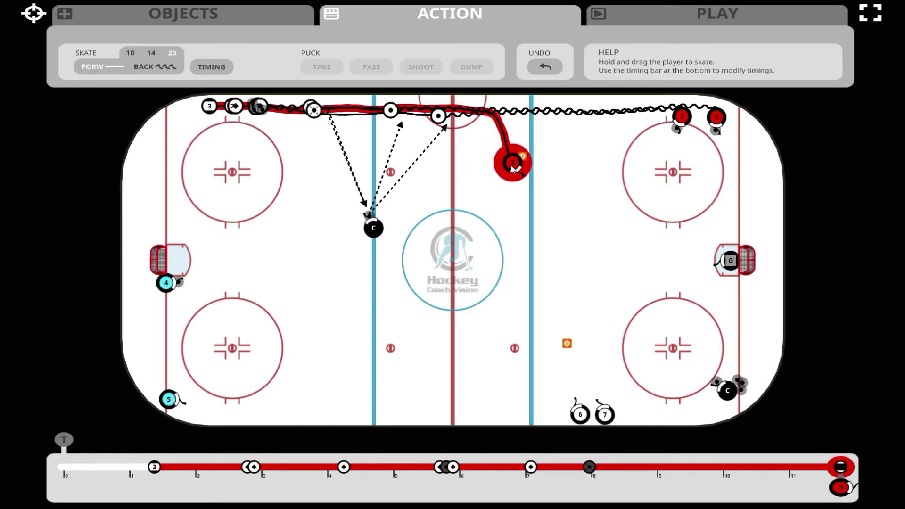
click(841, 473)
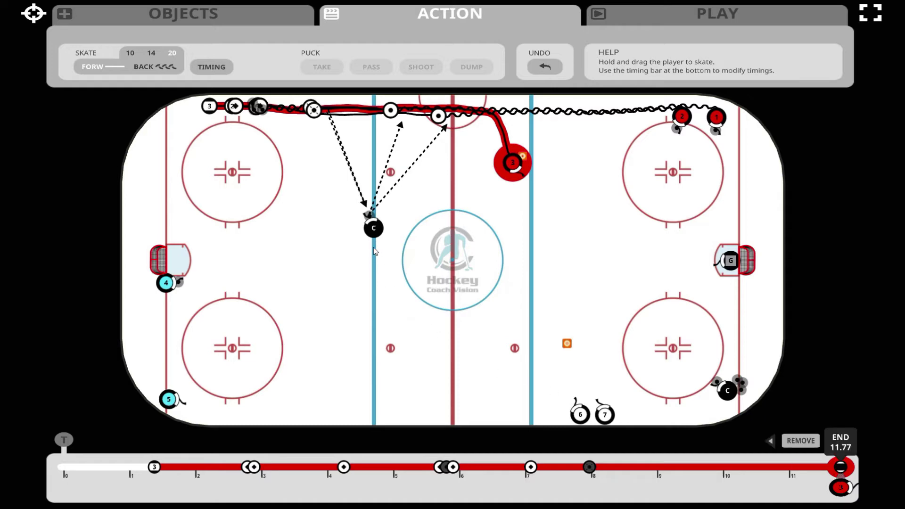
- Have the blue-line coach hold the puck until 11.27 and pass it to player 3 beside the cone
click(372, 228)
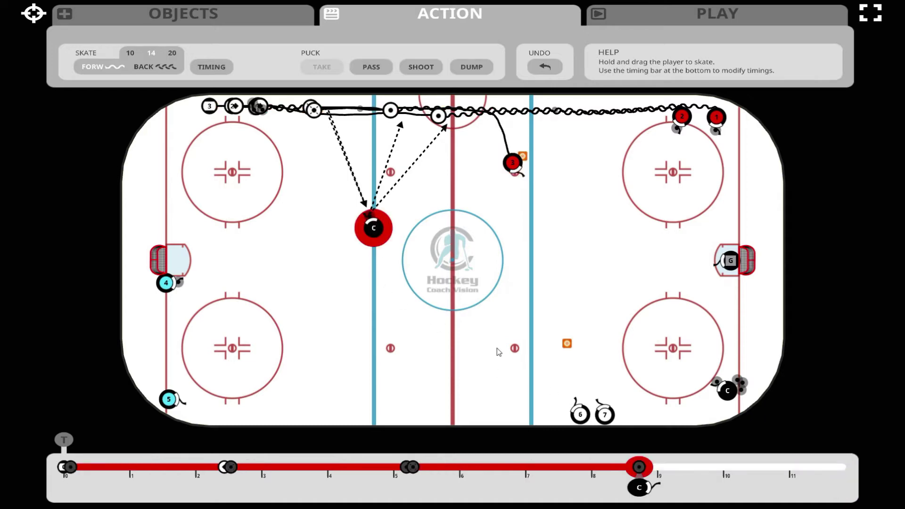
click(639, 466)
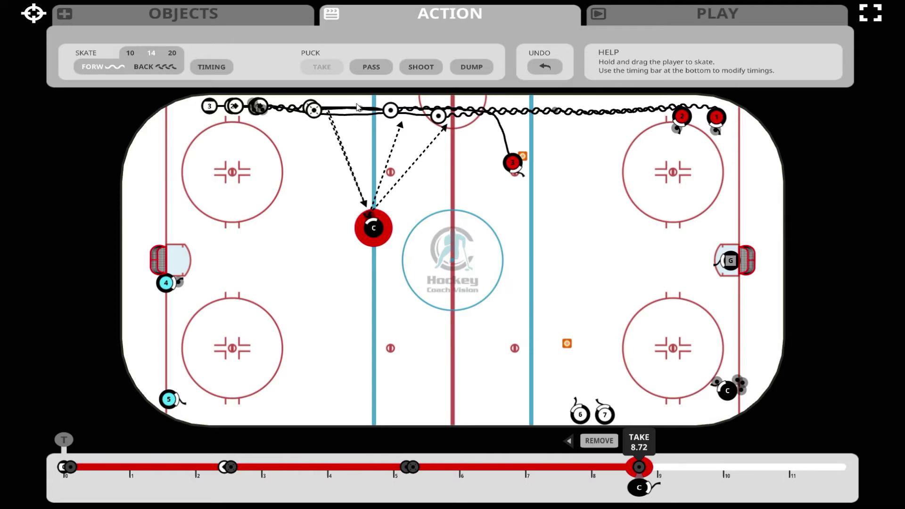
click(217, 69)
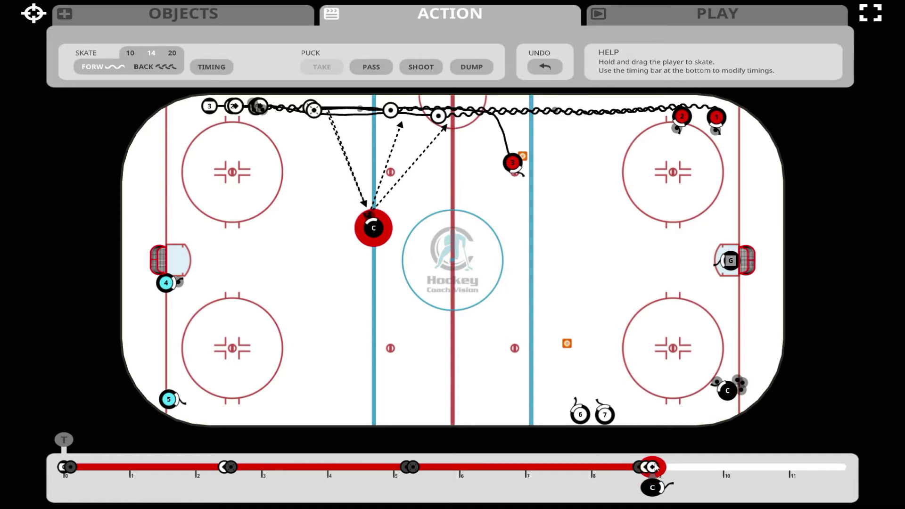
drag(655, 466, 776, 500)
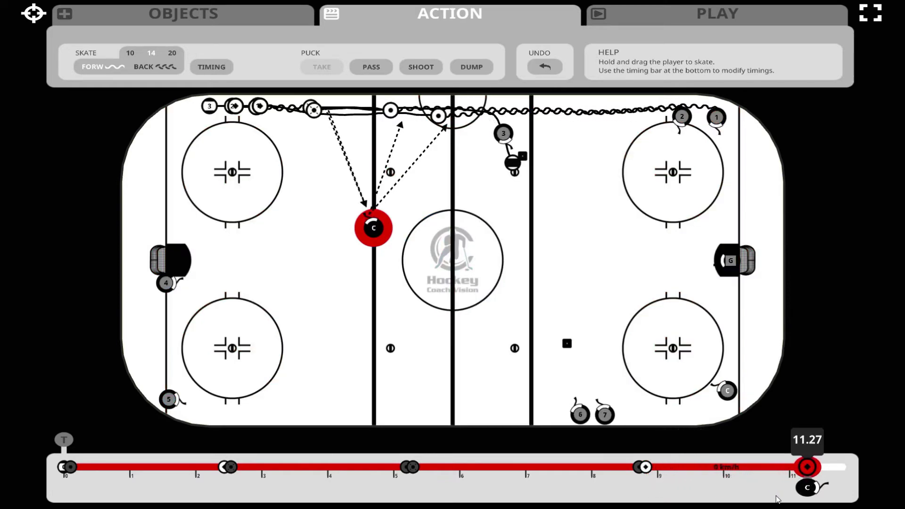
drag(777, 500, 778, 499)
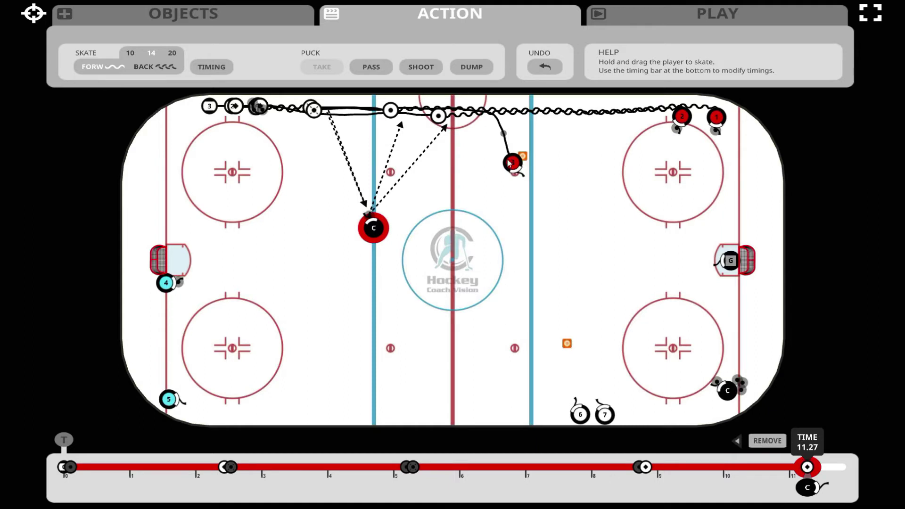
click(372, 67)
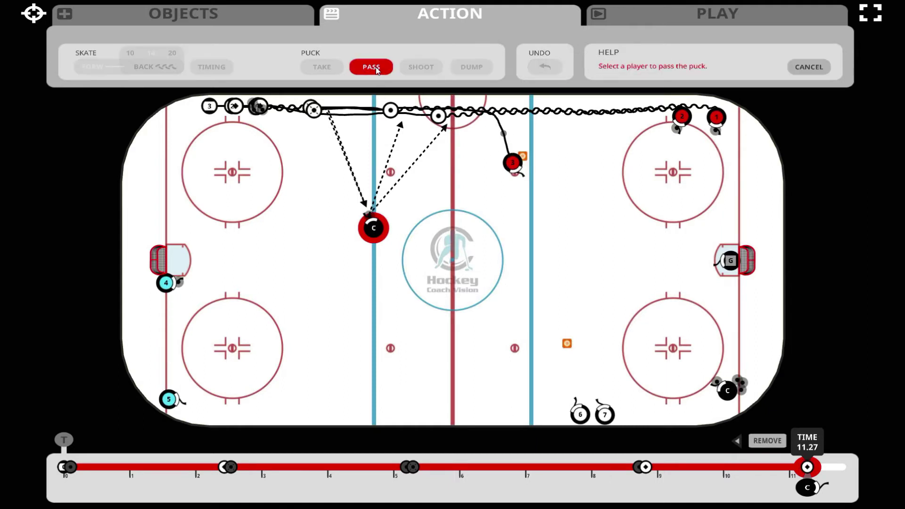
click(513, 162)
- Skate player 3 with the puck in a curve under the cone and back to the boards beside player 2's end position, and play the animation
mouse_move(512, 161)
mouse_down()
mouse_move(548, 178)
mouse_move(590, 155)
mouse_move(624, 115)
mouse_move(647, 107)
mouse_move(658, 118)
mouse_up()
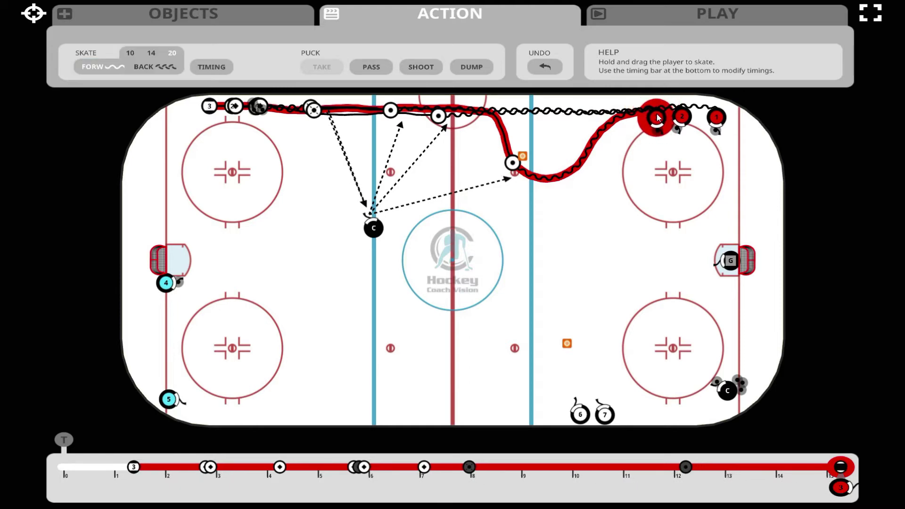
click(699, 16)
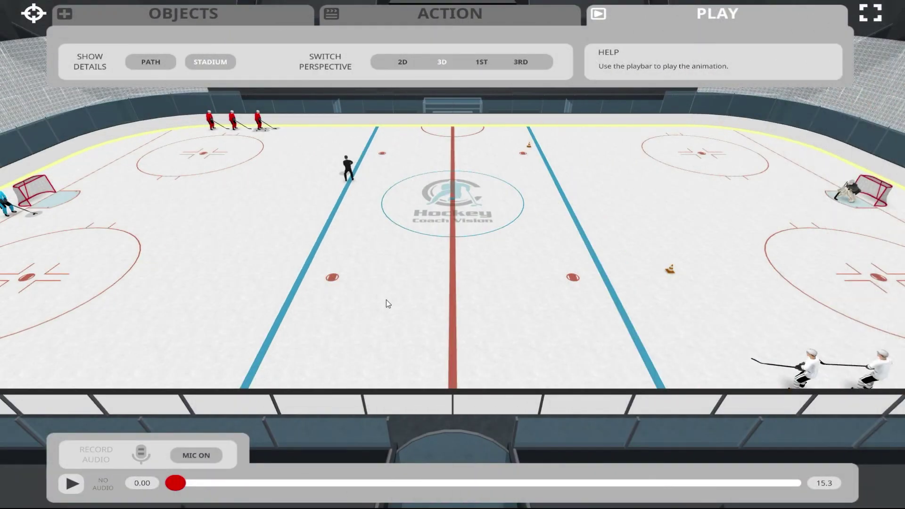
click(72, 484)
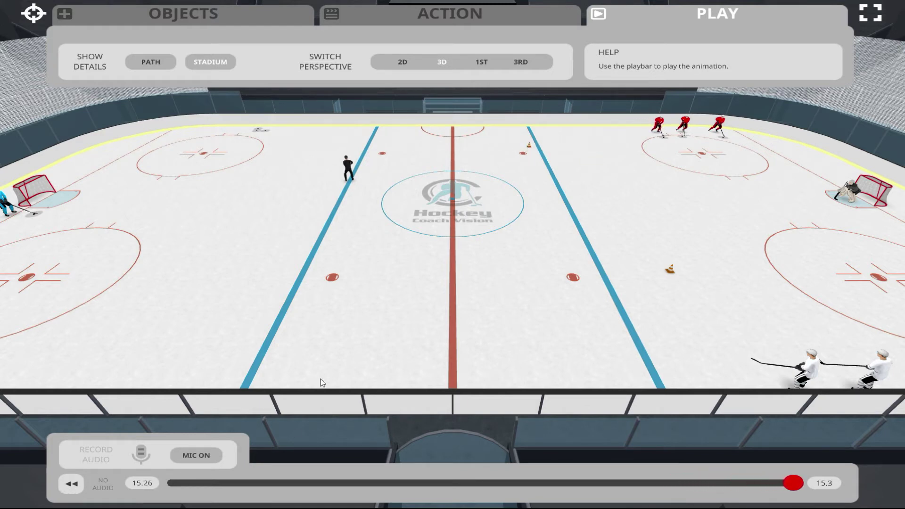
- Have blue player 4 take a puck beside the net and skate with it straight out to just above the nearby faceoff circle
click(450, 20)
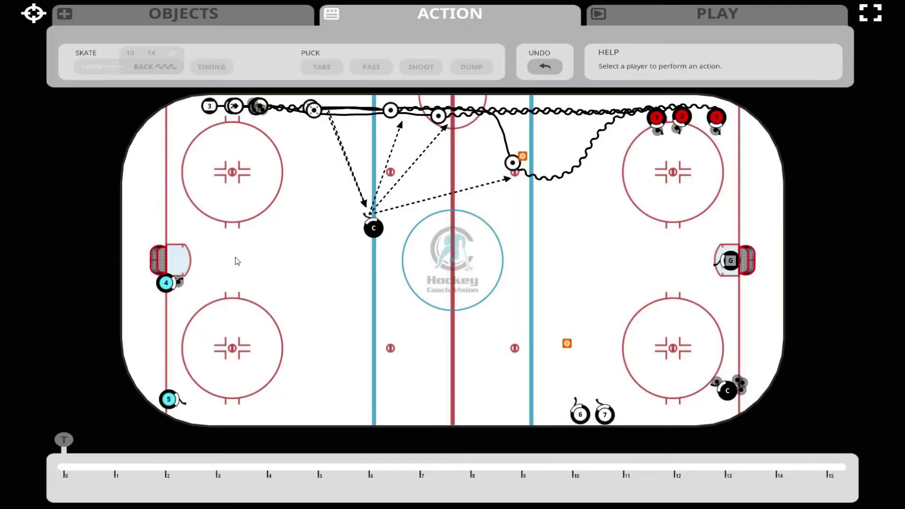
click(167, 283)
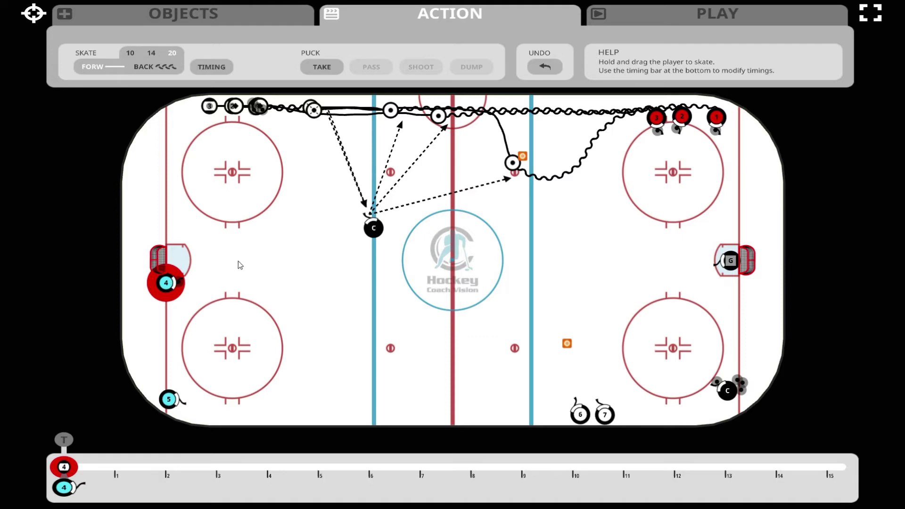
click(323, 70)
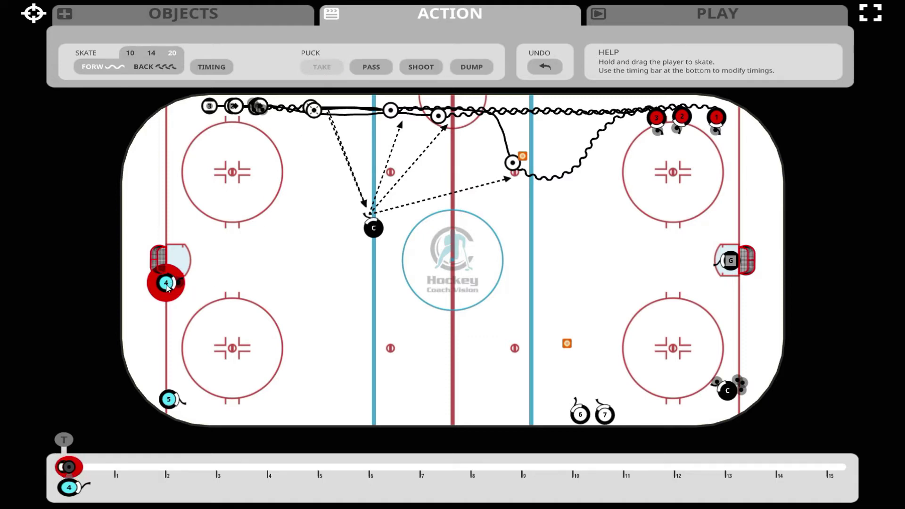
drag(167, 286, 228, 288)
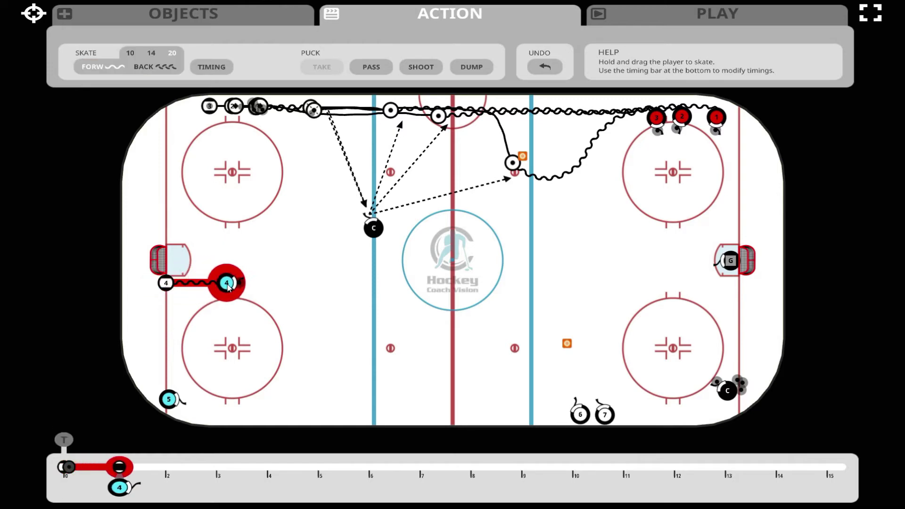
- Skate blue player 5 without the puck from the corner along the boards to near the outer edge of the faceoff circle
click(169, 401)
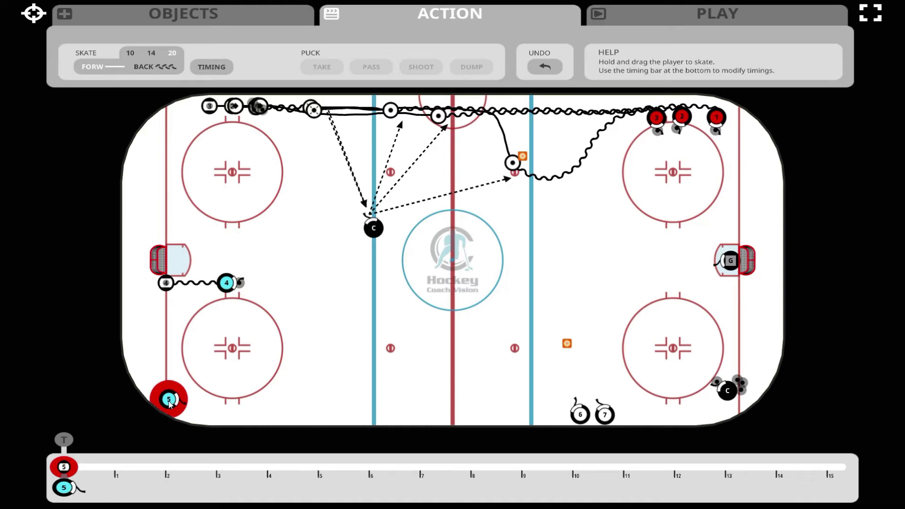
drag(170, 404, 218, 404)
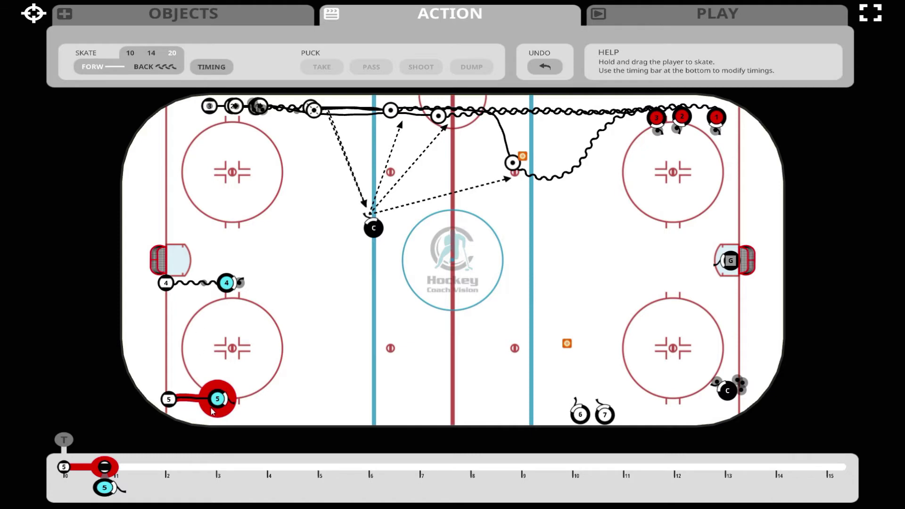
drag(218, 404, 238, 406)
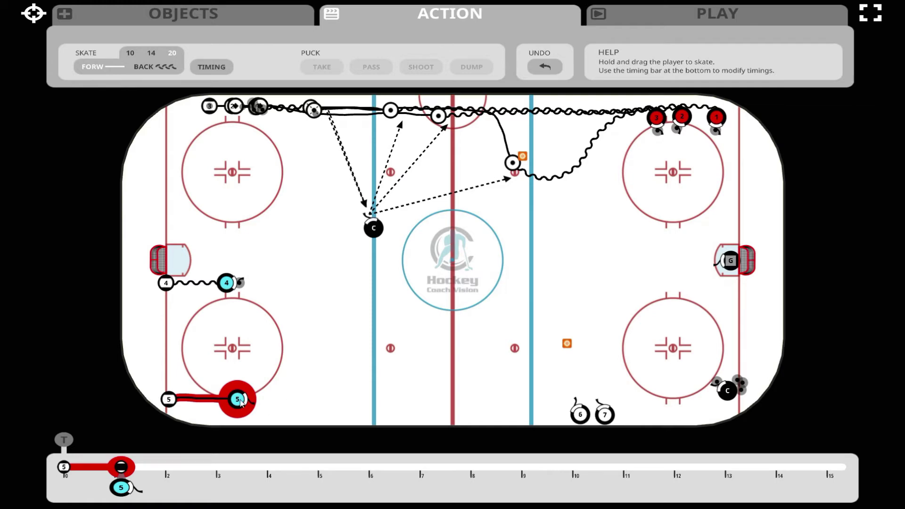
drag(239, 401, 272, 404)
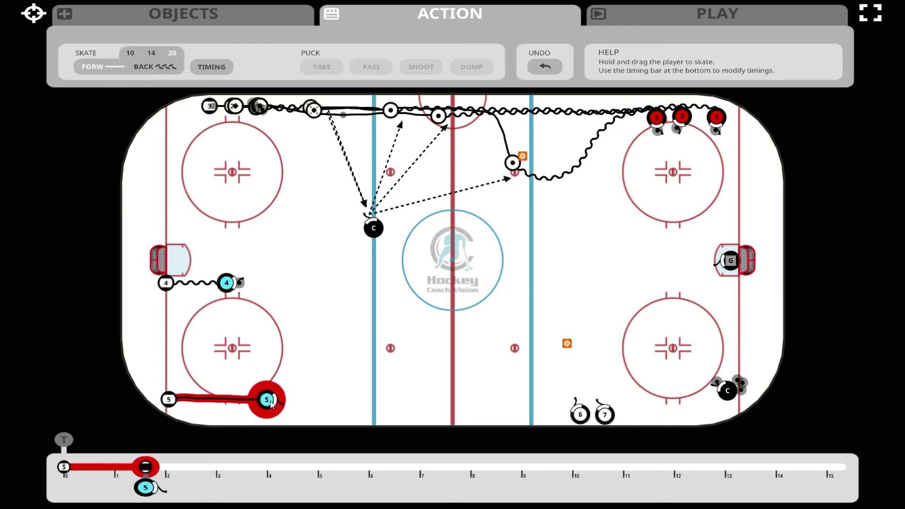
- Pass the puck from player 4 to player 5 and skate player 5 with it along the boards toward the blue line
click(224, 283)
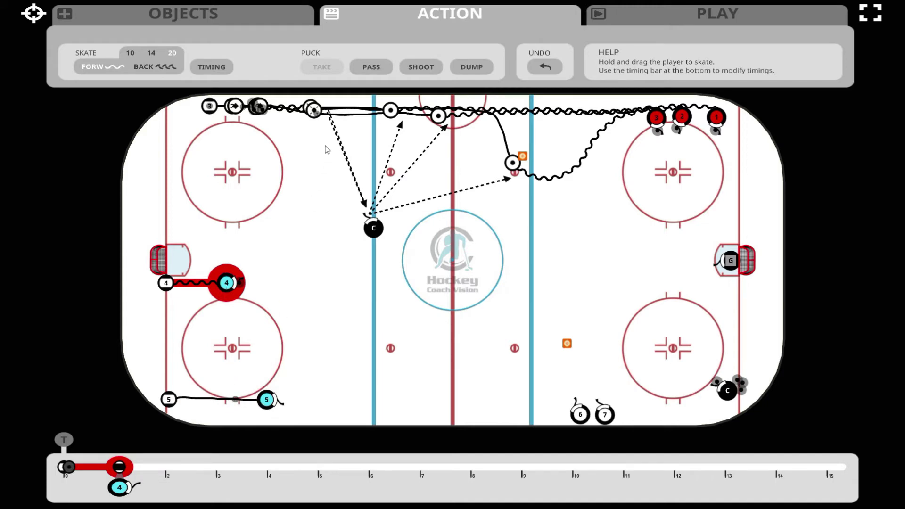
click(376, 74)
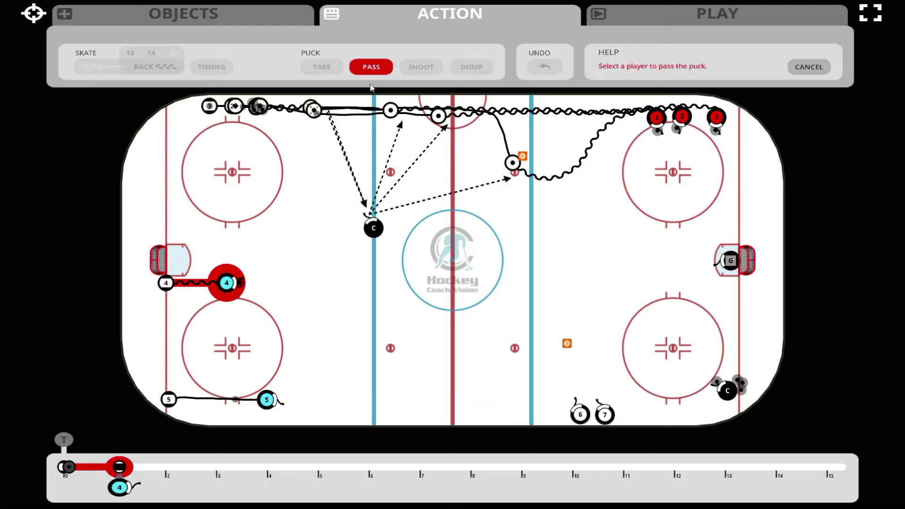
click(268, 400)
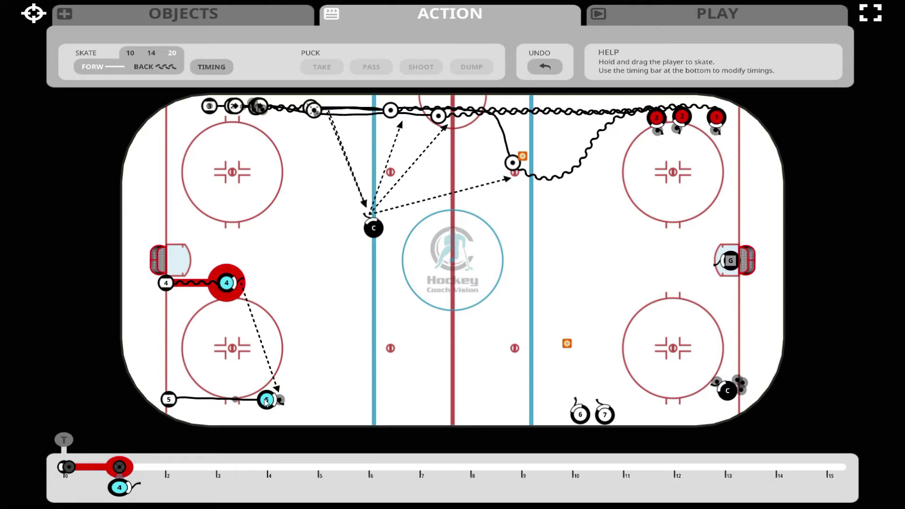
drag(265, 401, 304, 400)
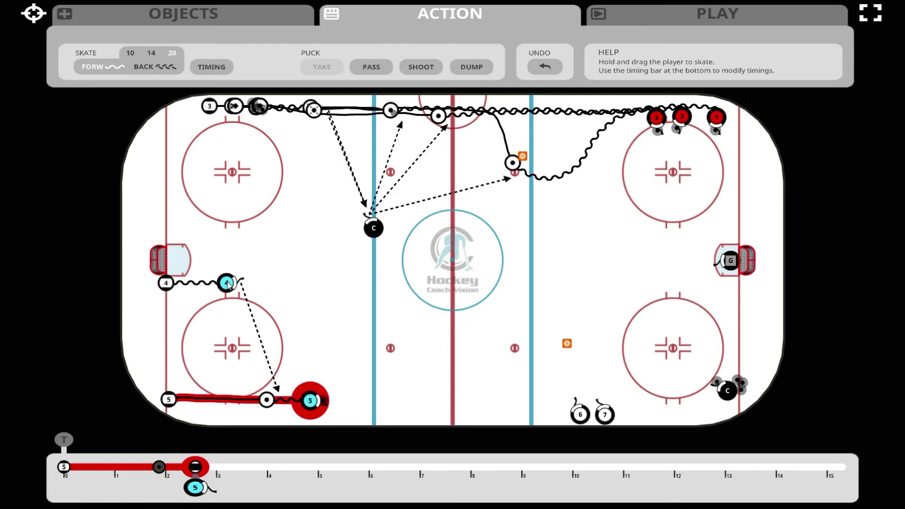
- Skate player 4 without the puck to just short of the blue line and pass the puck from player 5 to player 4
drag(227, 283, 350, 292)
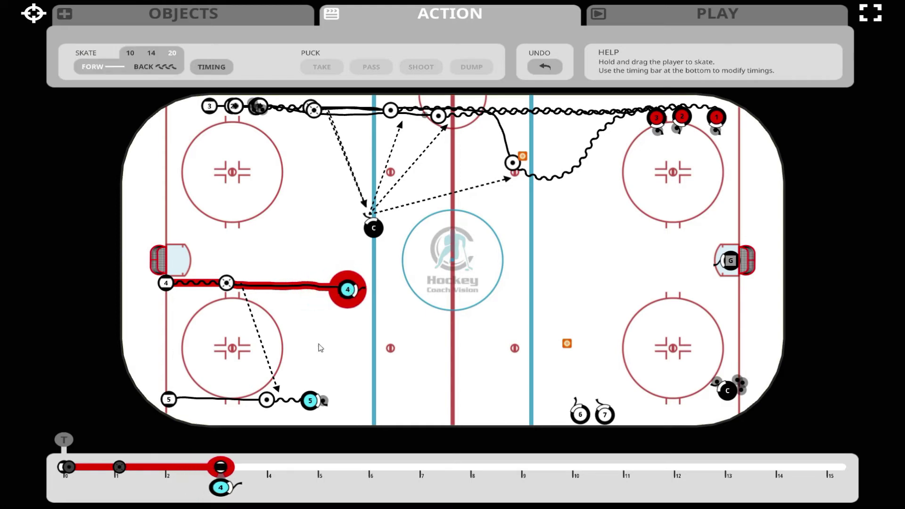
click(305, 404)
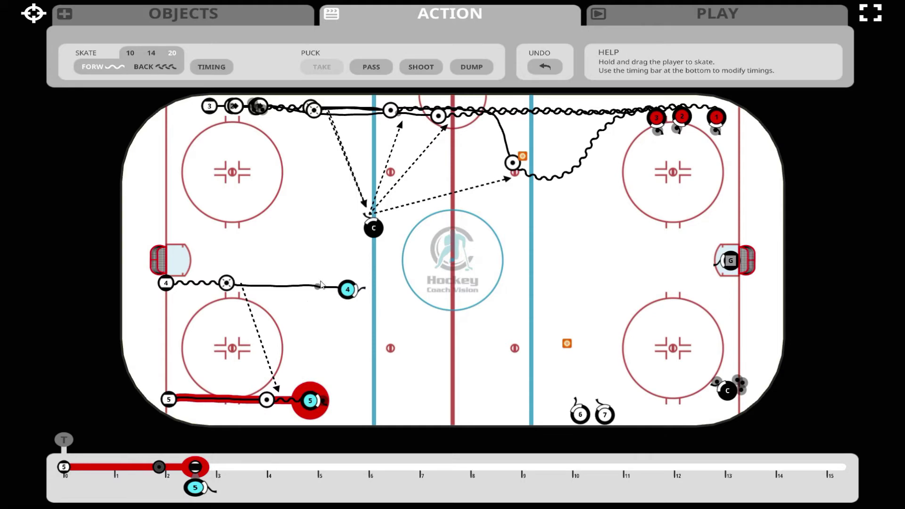
click(376, 66)
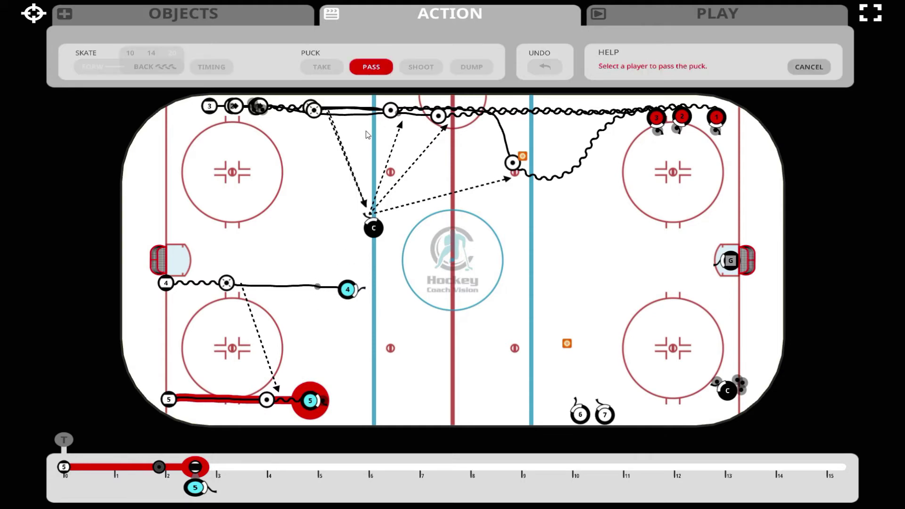
click(348, 288)
- Skate player 4 with the puck and player 5 without it up to the center red line
mouse_move(347, 293)
mouse_down()
mouse_move(438, 296)
mouse_move(449, 309)
mouse_up()
drag(308, 401, 451, 401)
drag(449, 397, 449, 394)
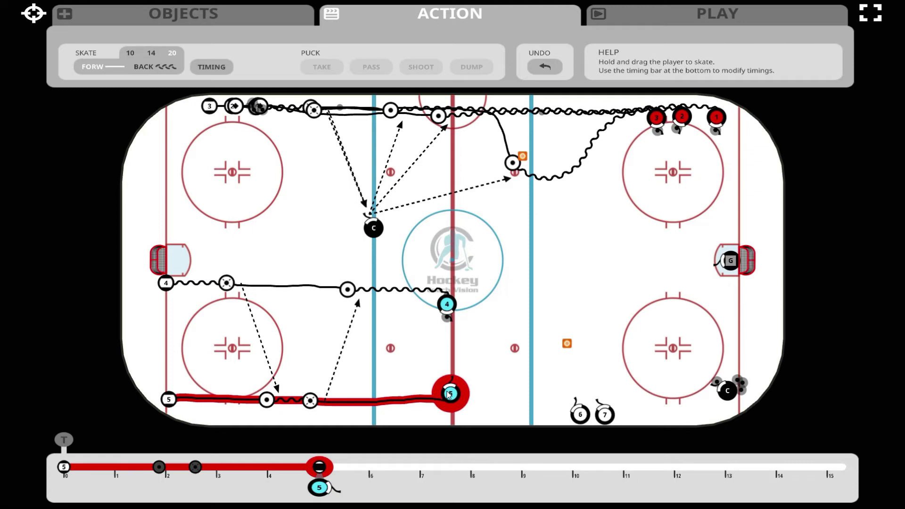
- Play the animation in 3D to check the blue players' passing sequence, and return to editing the actions
click(691, 14)
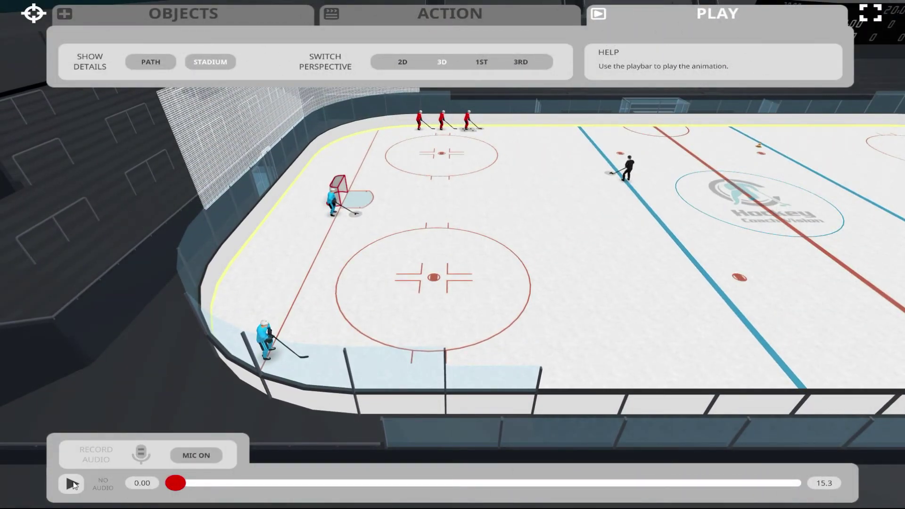
click(71, 483)
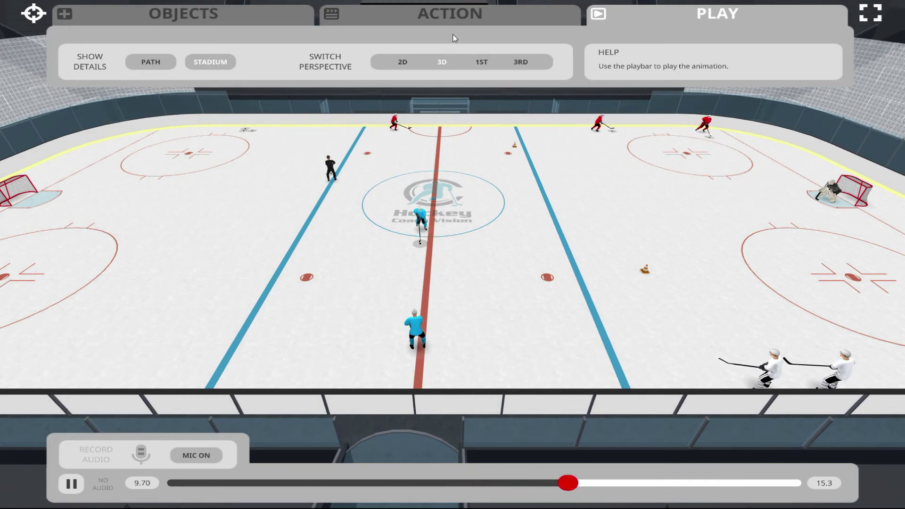
click(459, 13)
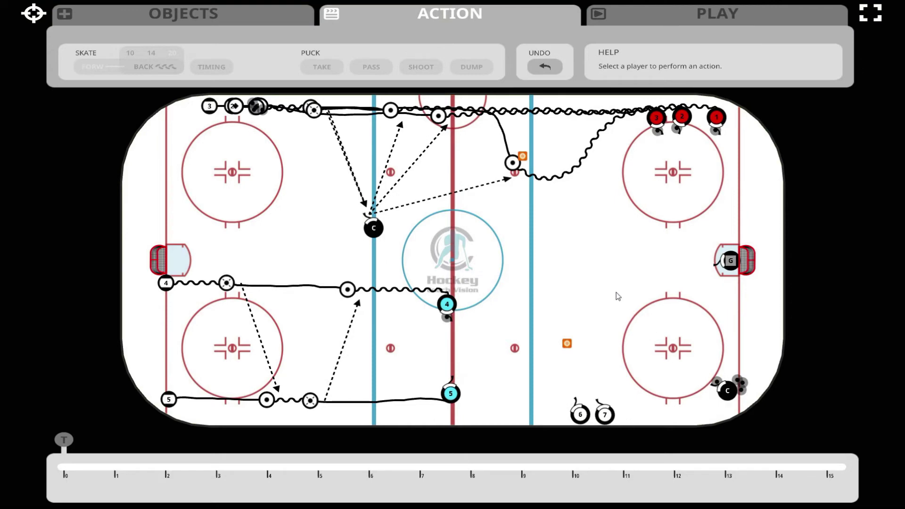
- Skate player 6 without the puck from the boards in a curve around the lower cone to outside the faceoff circle
click(584, 419)
mouse_move(585, 419)
mouse_down()
mouse_move(552, 383)
mouse_move(551, 343)
mouse_move(577, 313)
mouse_move(614, 306)
mouse_up()
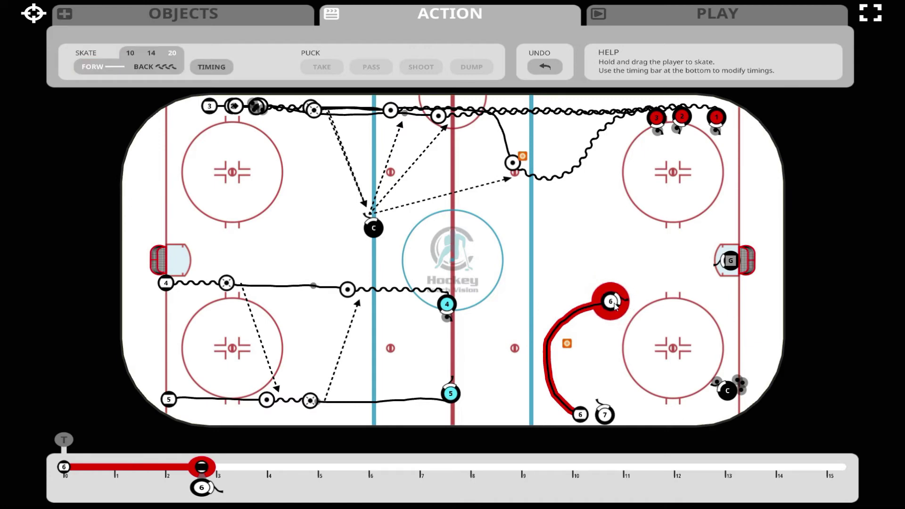
- Have the corner coach start at 2.11, take a puck and dump it to the end of player 6's path
click(726, 388)
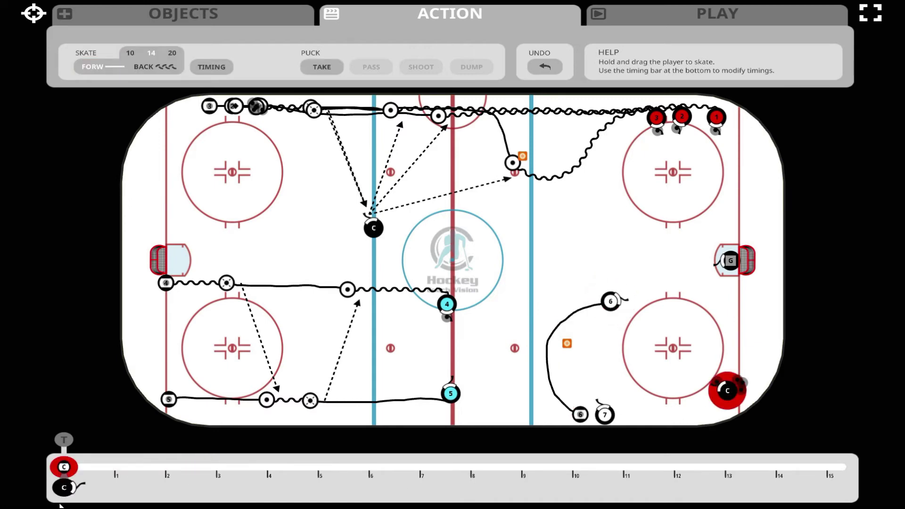
drag(61, 470, 146, 463)
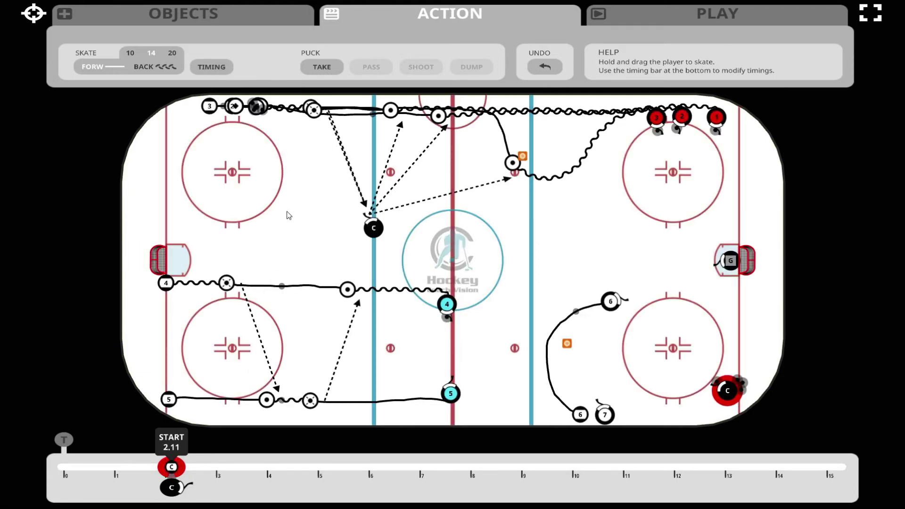
click(322, 67)
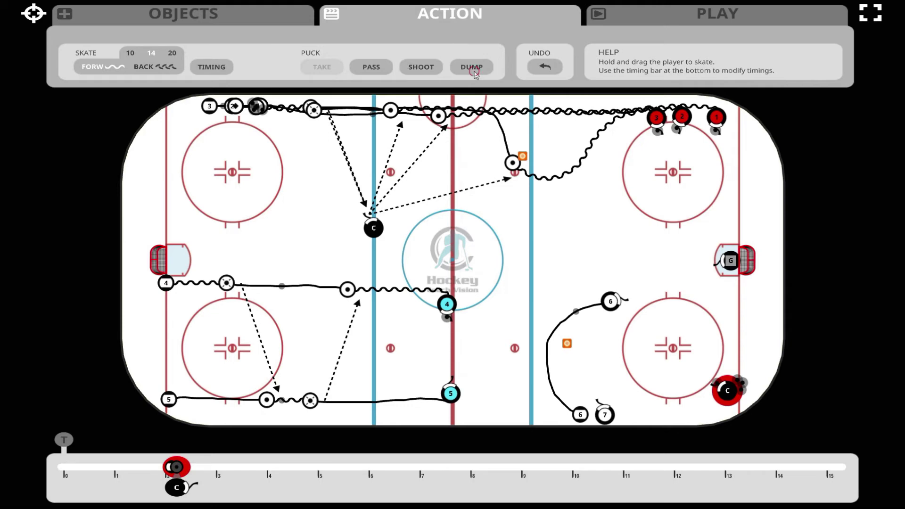
click(473, 72)
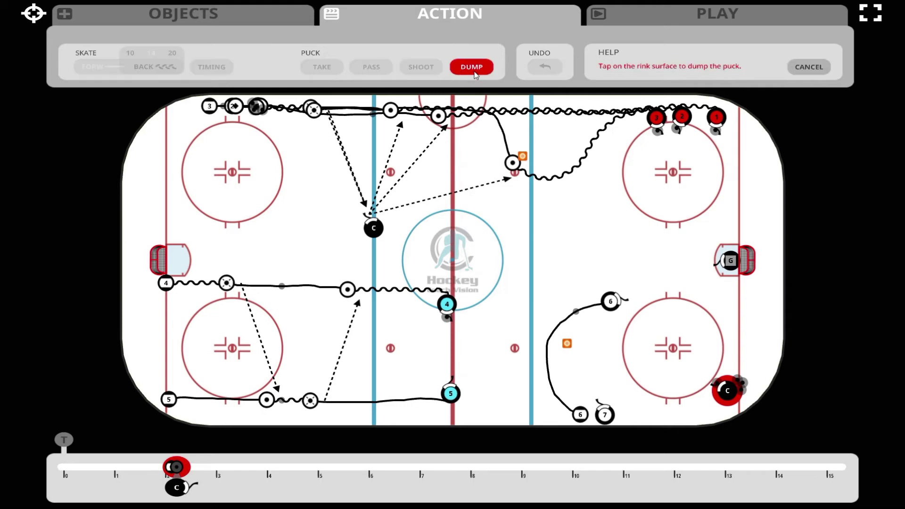
click(624, 300)
click(624, 300)
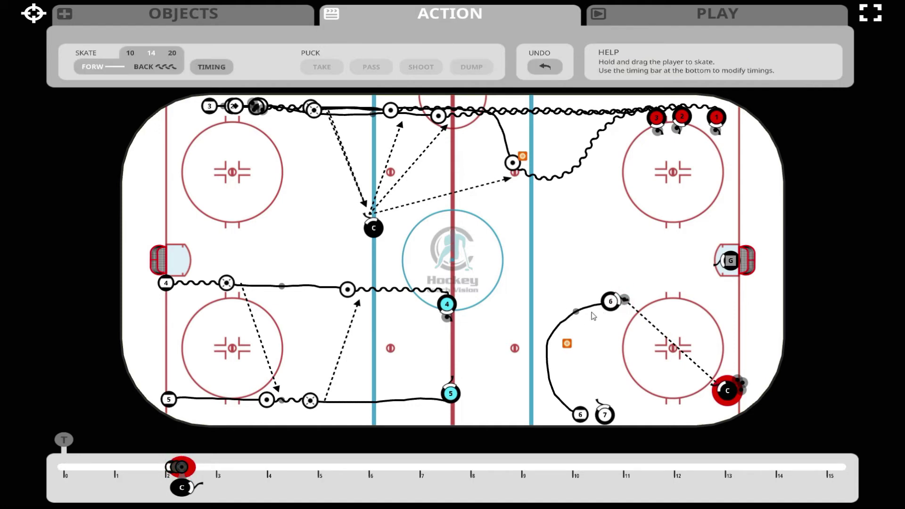
- Set player 6's arrival time to 3.20 and start time to 0.53, and have player 6 take the dumped puck
click(608, 301)
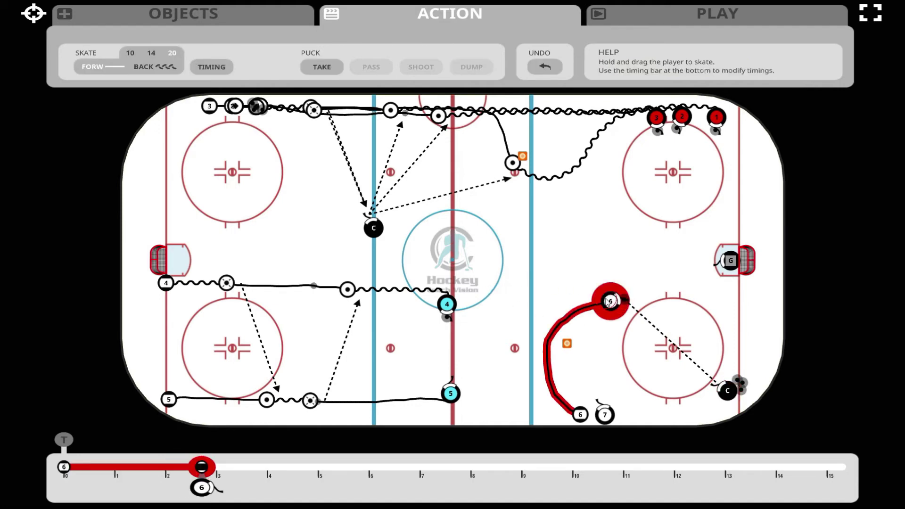
click(322, 66)
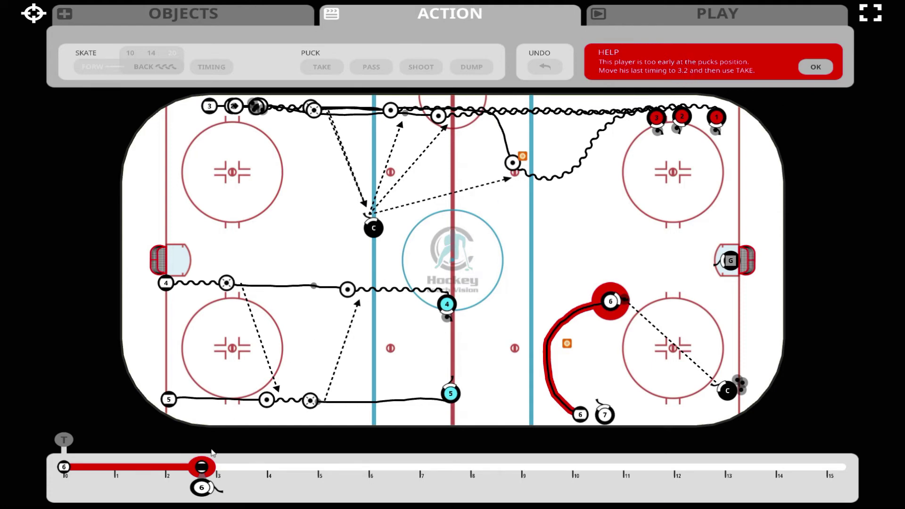
drag(202, 466, 222, 468)
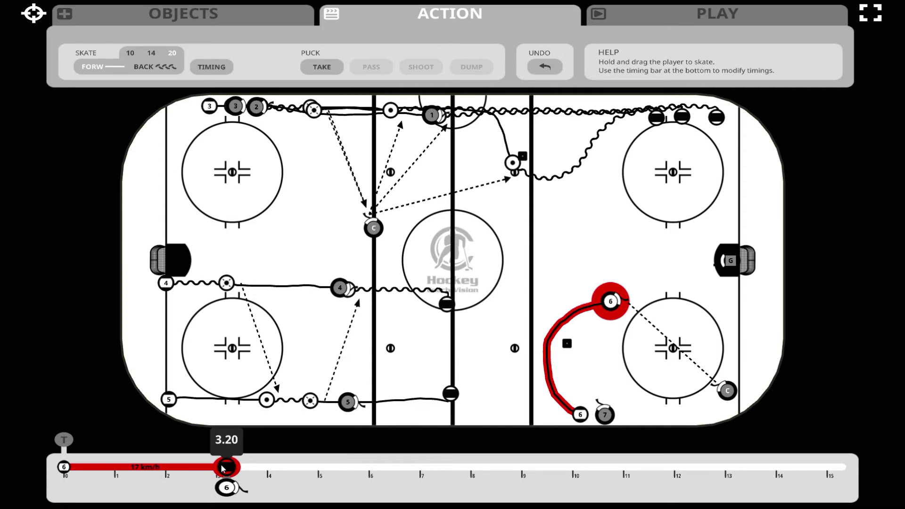
drag(223, 467, 223, 467)
click(64, 467)
drag(63, 471, 85, 473)
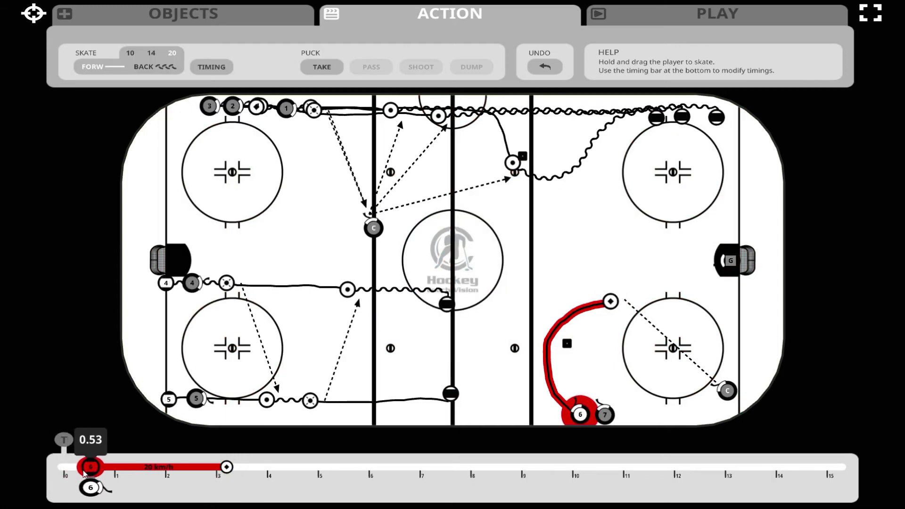
drag(85, 473, 85, 474)
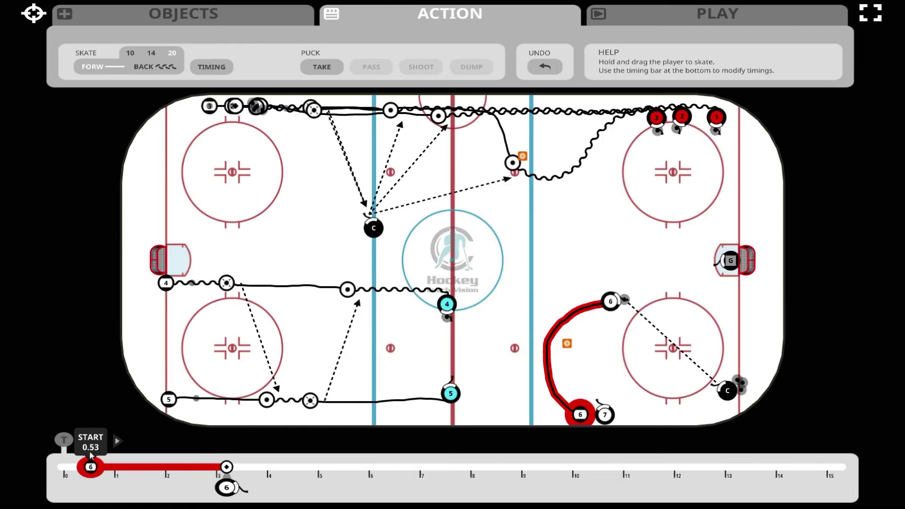
click(335, 70)
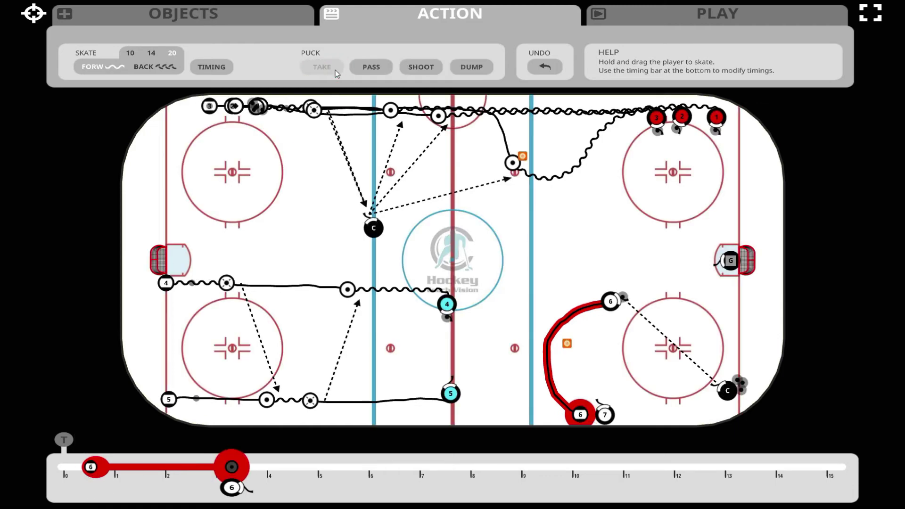
- Skate player 6 with the puck to the upper edge of the faceoff circle and shoot it at the goalie's net
drag(611, 301, 666, 296)
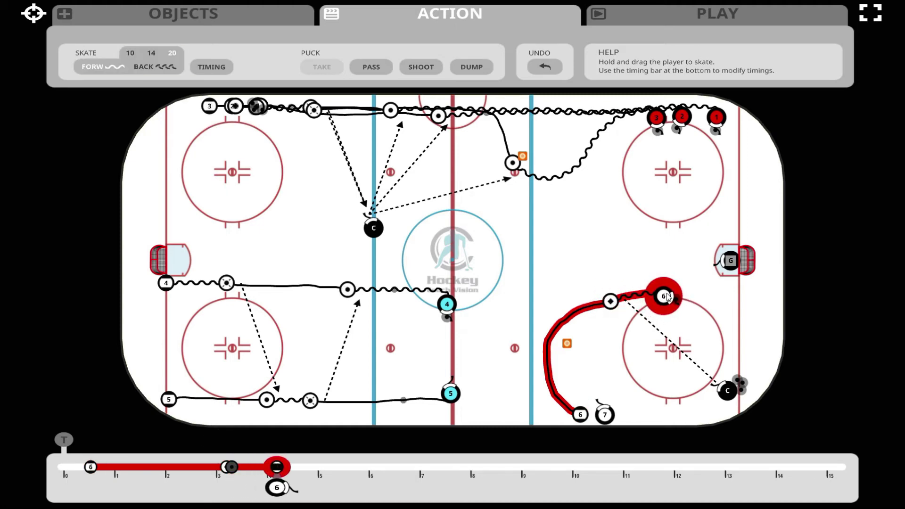
click(436, 66)
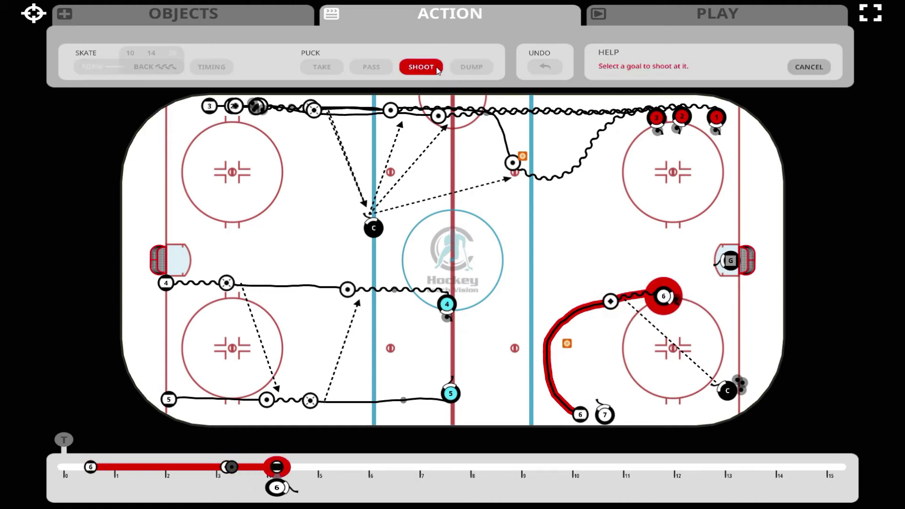
click(743, 263)
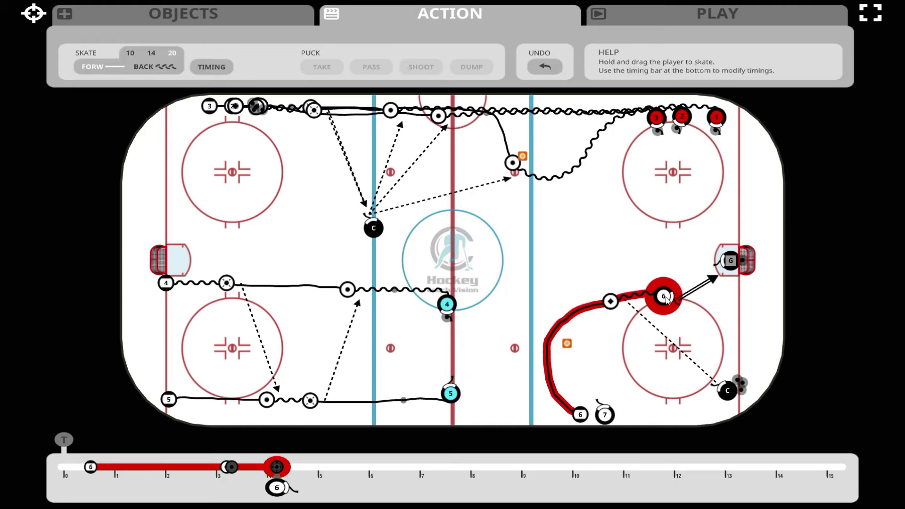
- Skate player 6 forward past the goal line beside the net and switch the skating direction to backward
mouse_move(666, 299)
mouse_down()
mouse_move(732, 309)
mouse_move(748, 303)
mouse_up()
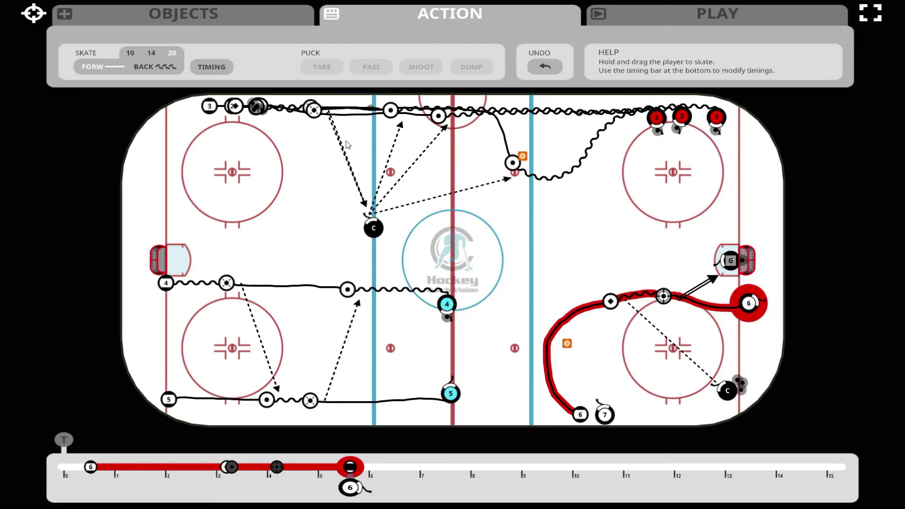
click(170, 67)
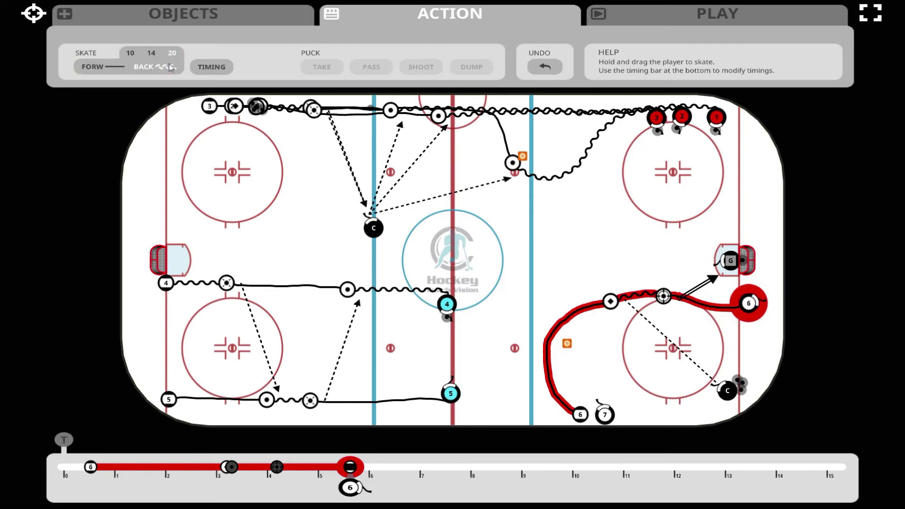
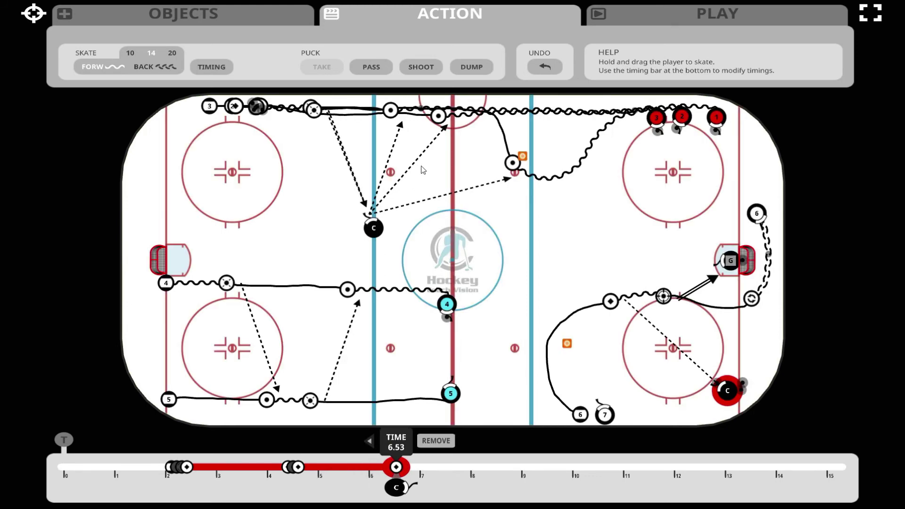
- Dump the puck from the corner coach off the end boards behind the net to player 6's position
click(473, 68)
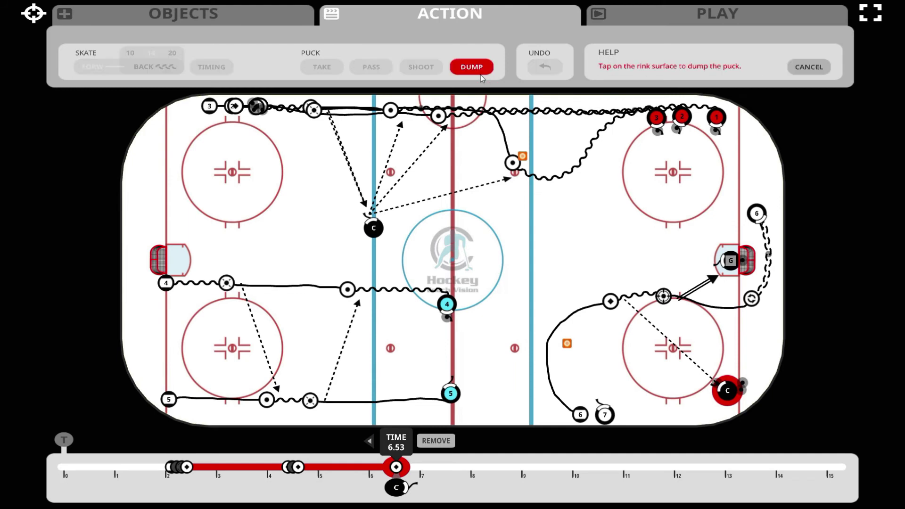
click(781, 284)
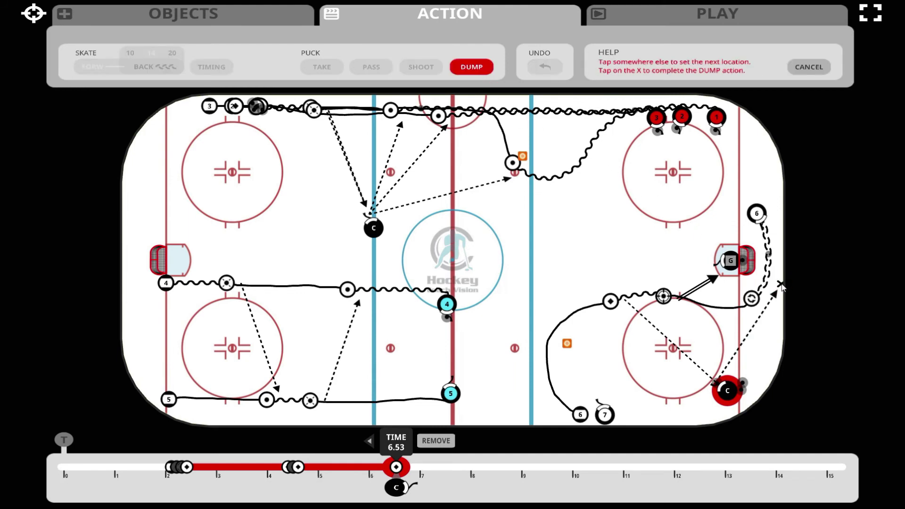
click(761, 227)
click(760, 226)
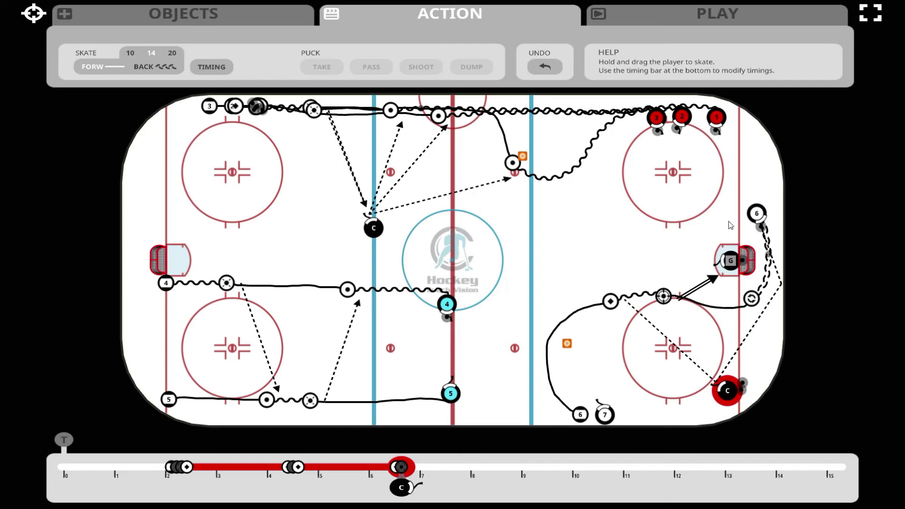
- Set player 6's last timing to 7.6 and have player 6 take the puck behind the goal line
click(757, 214)
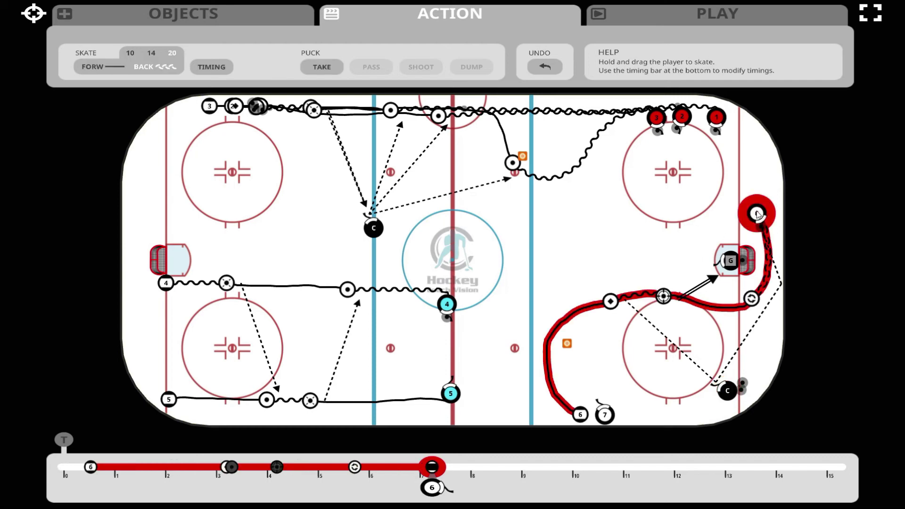
click(322, 67)
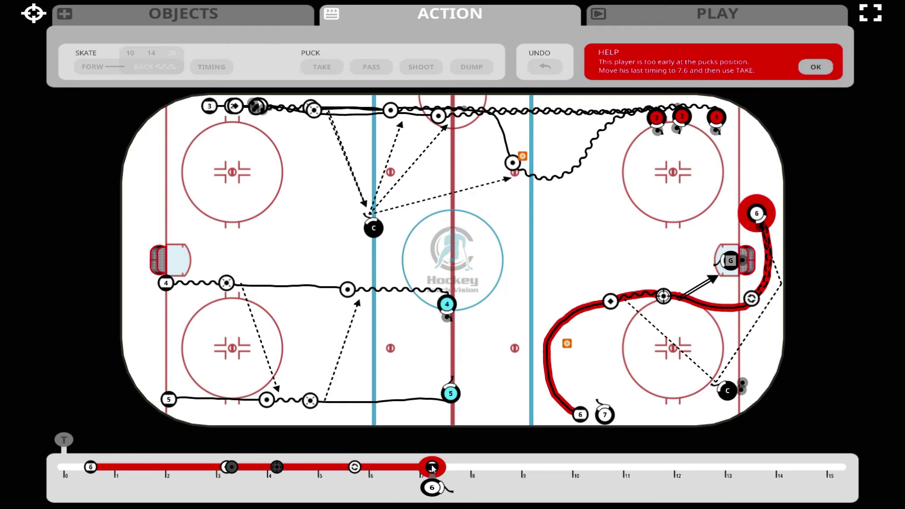
drag(432, 467, 448, 468)
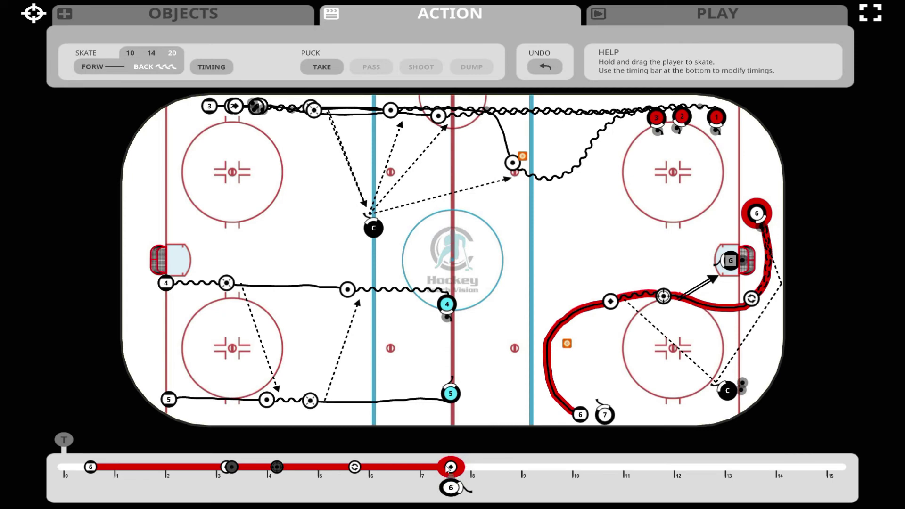
click(332, 72)
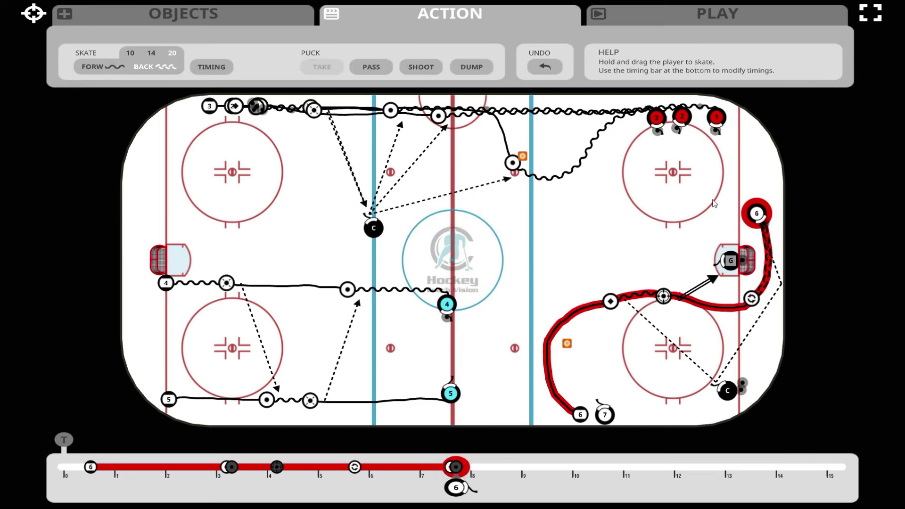
- Skate player 6 with the puck a short way backward, followed by a forward curve from behind the goal line to the upper faceoff circle
drag(757, 213, 748, 201)
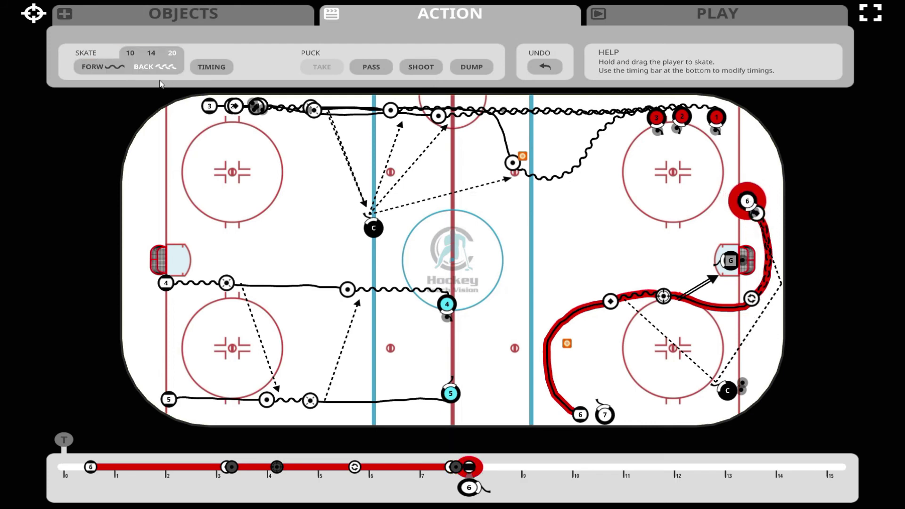
click(119, 71)
mouse_move(746, 209)
mouse_down()
mouse_move(712, 195)
mouse_move(666, 196)
mouse_move(662, 214)
mouse_up()
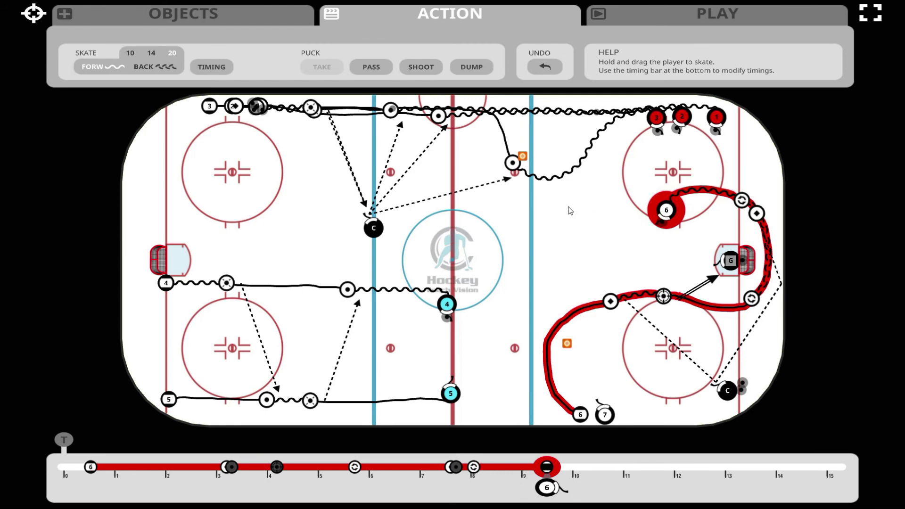
- Dump the puck from player 6 at the upper faceoff circle into the slot in front of the net
click(478, 68)
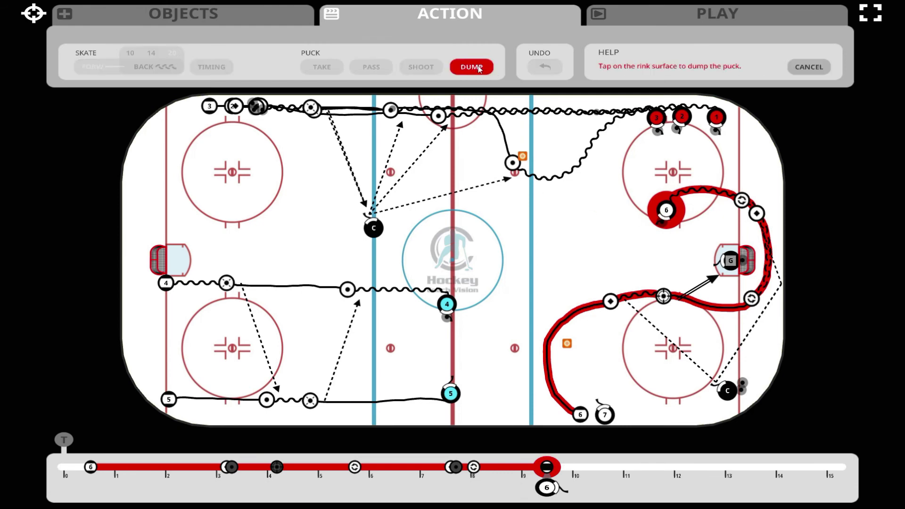
click(621, 268)
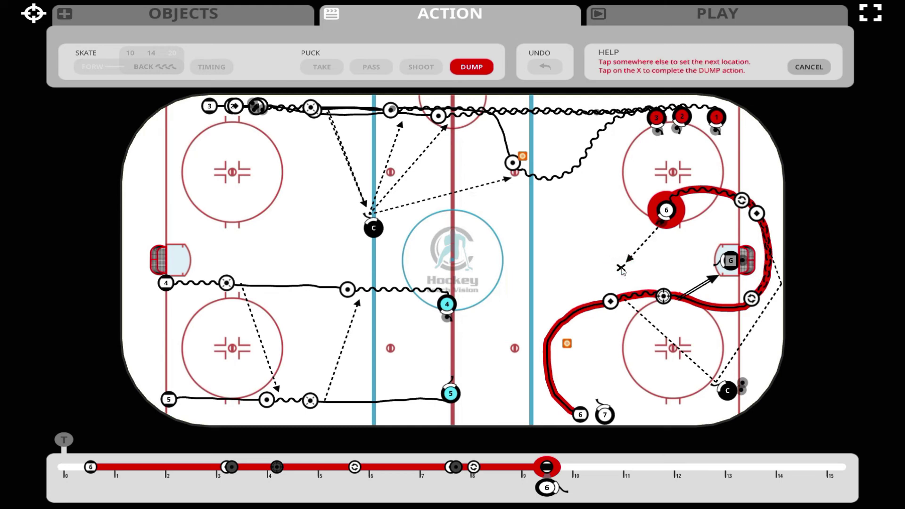
click(621, 268)
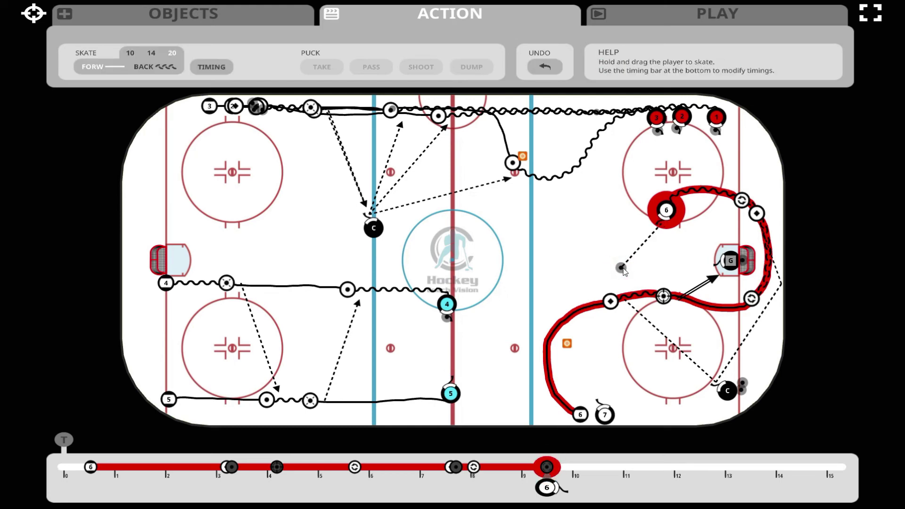
- Set player 7's start to 7.04 and skate player 7 forward around the outside of the lower cone to the dumped puck in the slot
click(603, 419)
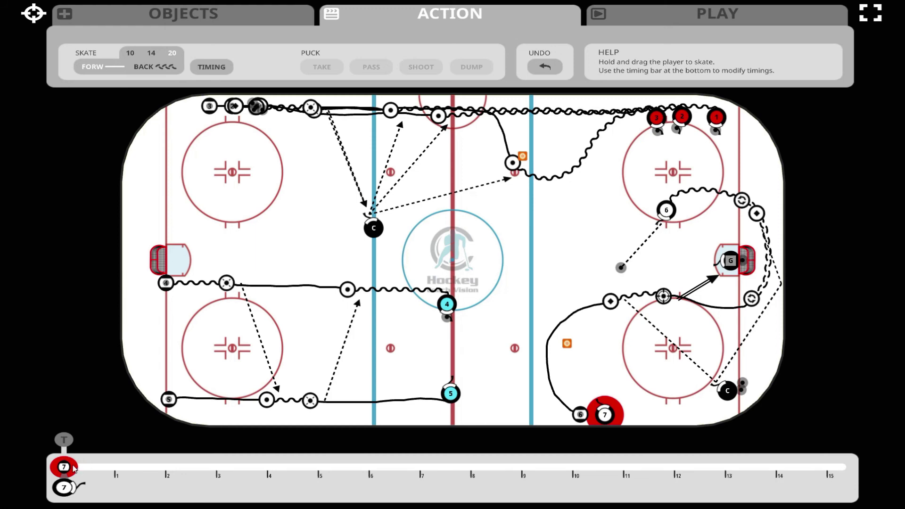
mouse_move(65, 466)
mouse_down()
mouse_move(289, 479)
mouse_move(345, 471)
mouse_up()
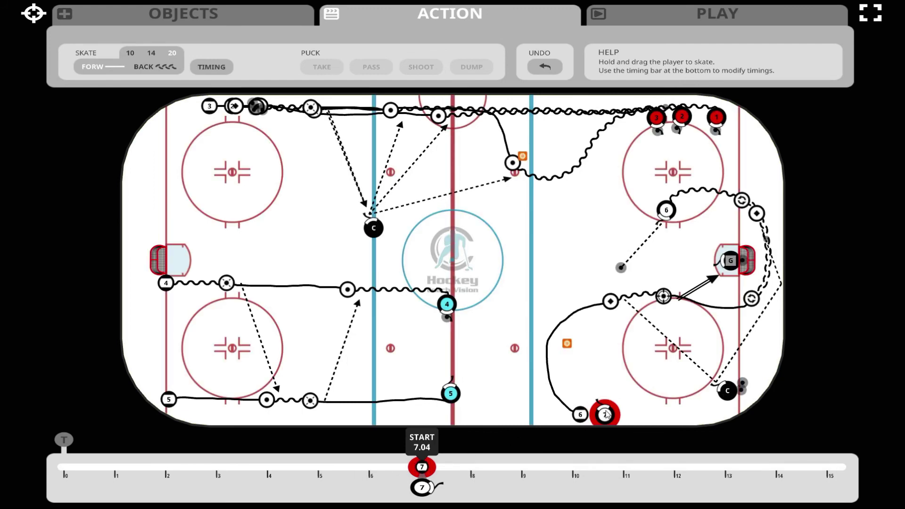
mouse_move(607, 414)
mouse_down()
mouse_move(545, 371)
mouse_move(541, 352)
mouse_move(557, 306)
mouse_move(612, 272)
mouse_up()
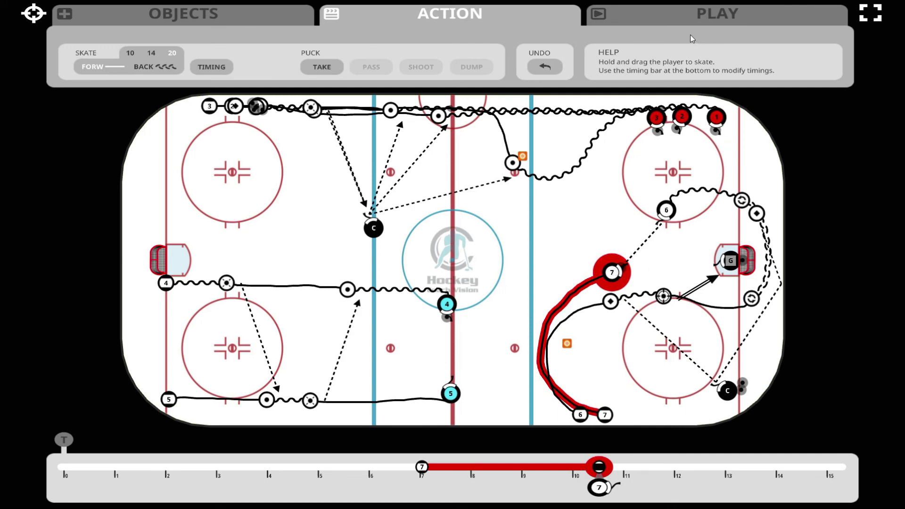
- Play the animation in 2D and scrub forward to check player 7's arrival at the dumped puck
click(689, 16)
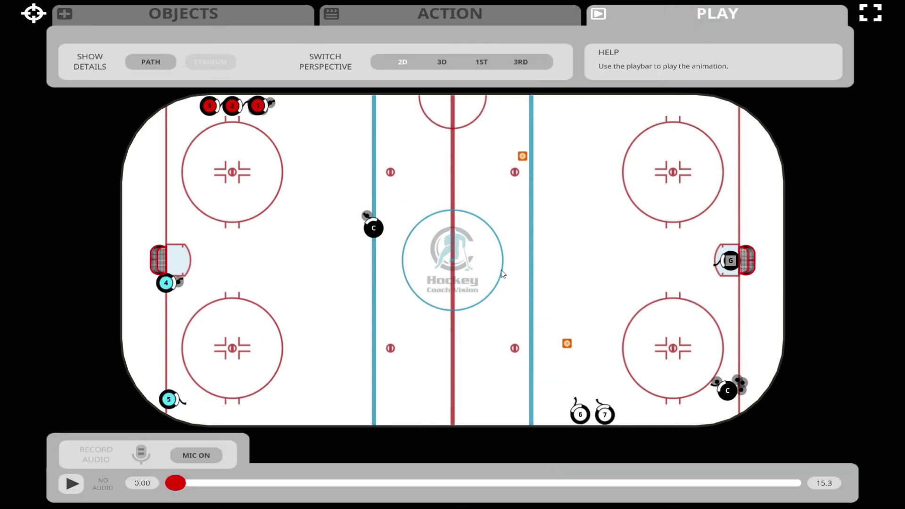
click(71, 485)
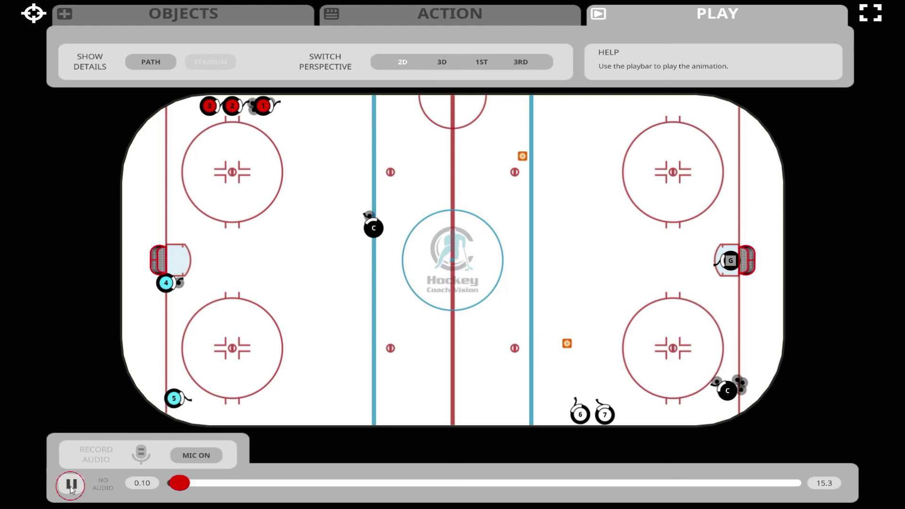
click(221, 483)
drag(221, 482, 560, 465)
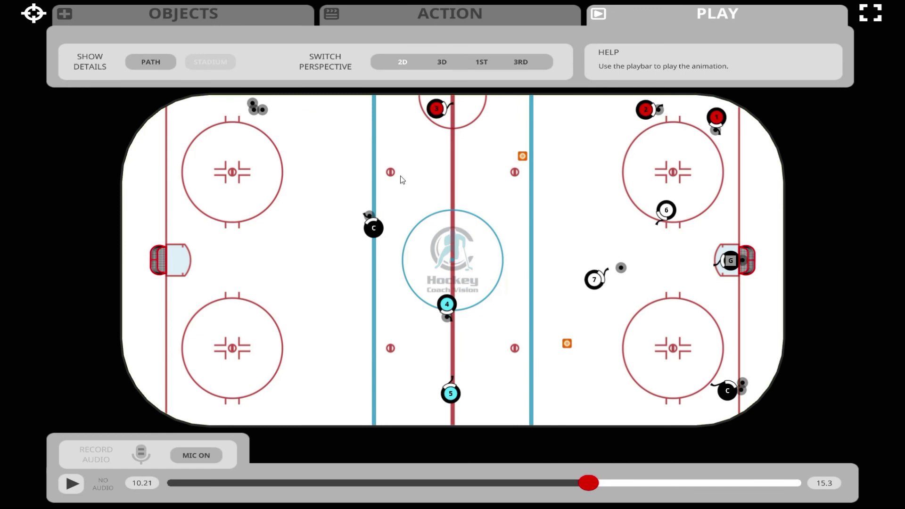
- Move player 7's arrival at the puck slightly earlier on the timeline and set player 7's start to 6.73
click(482, 21)
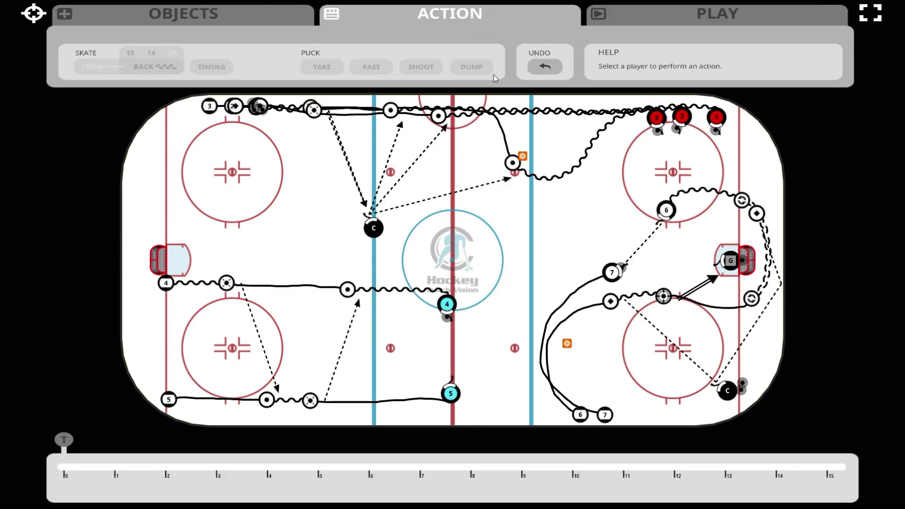
click(611, 273)
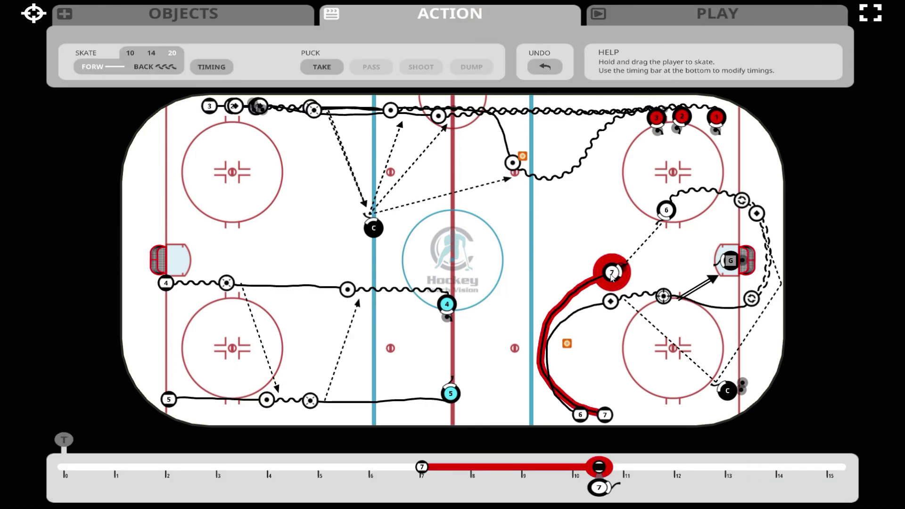
drag(601, 468, 589, 470)
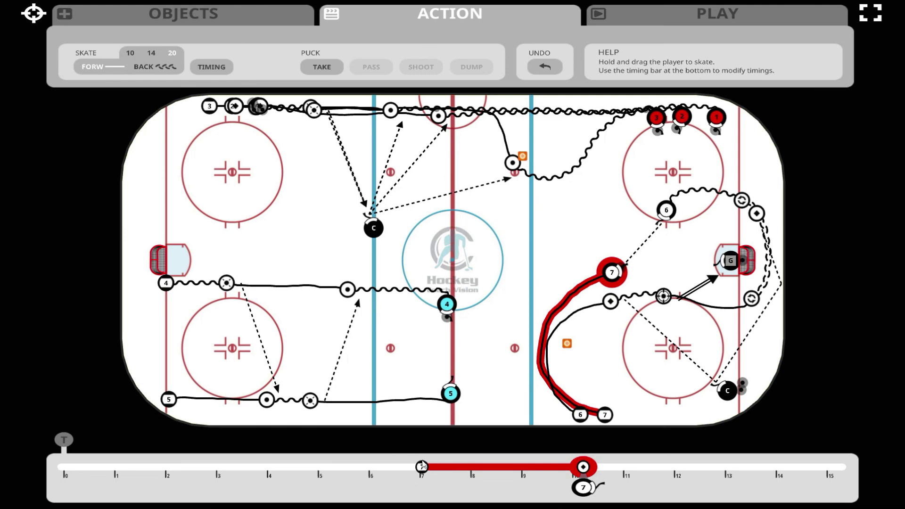
drag(423, 467, 411, 468)
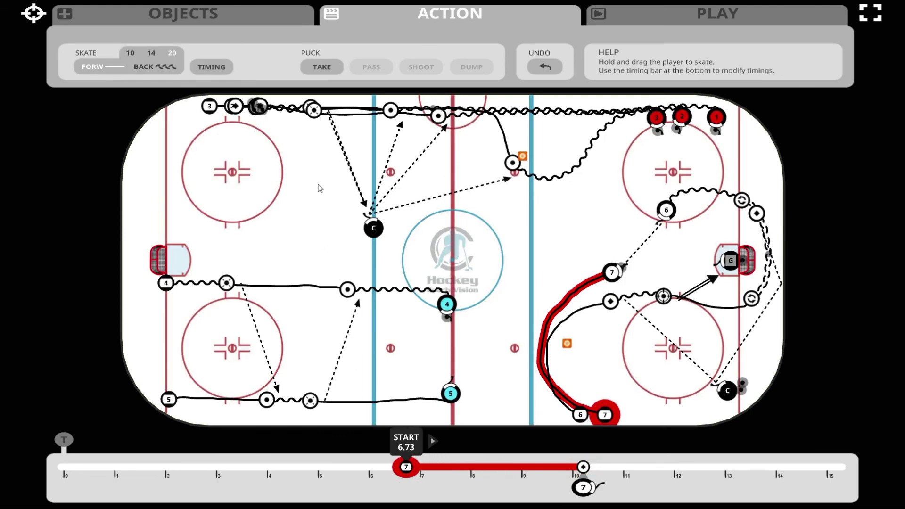
- Have player 7 take the puck in the slot and shoot at the goalie's net with a slap shot
click(336, 67)
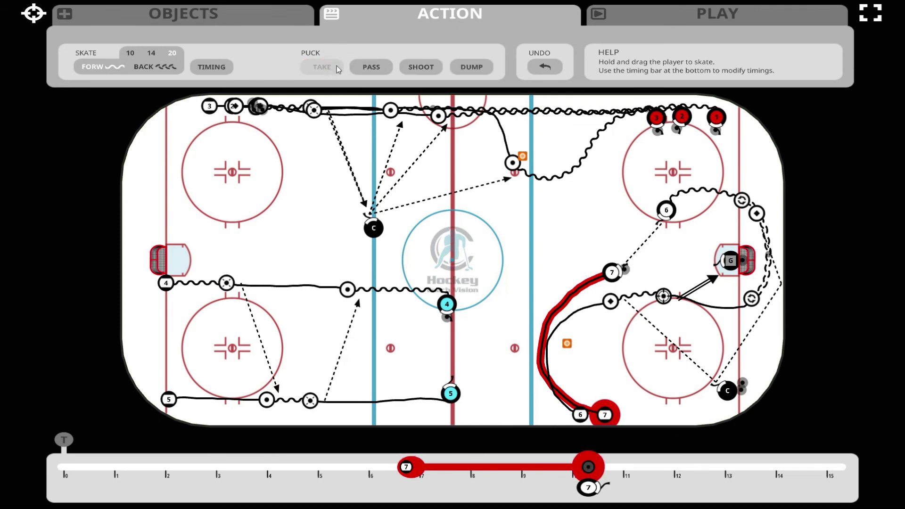
click(423, 67)
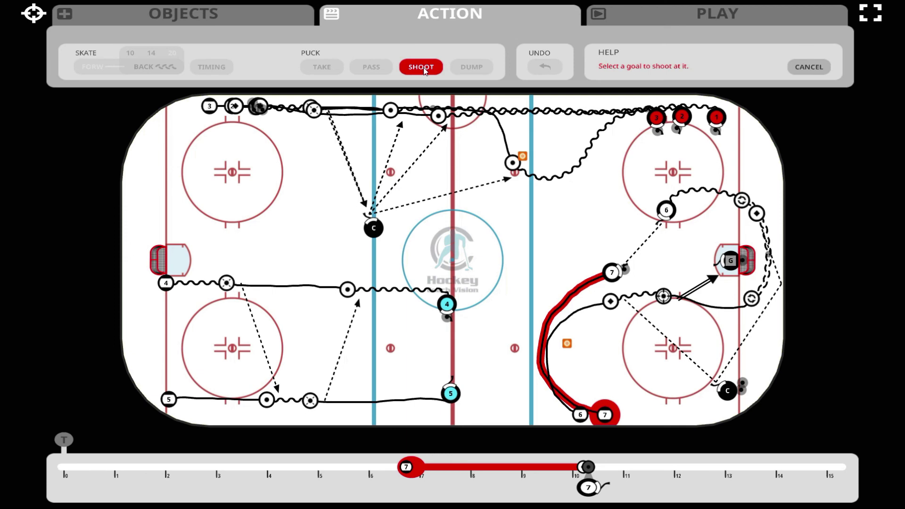
click(750, 256)
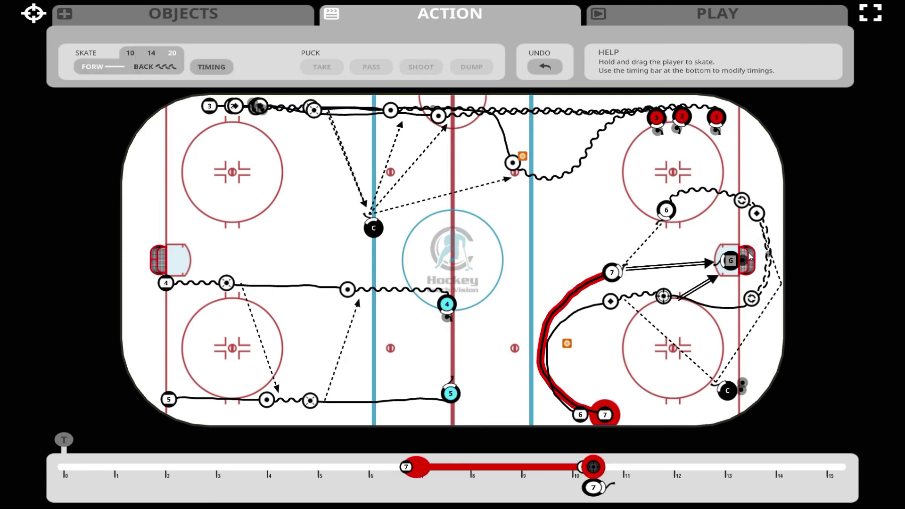
click(599, 467)
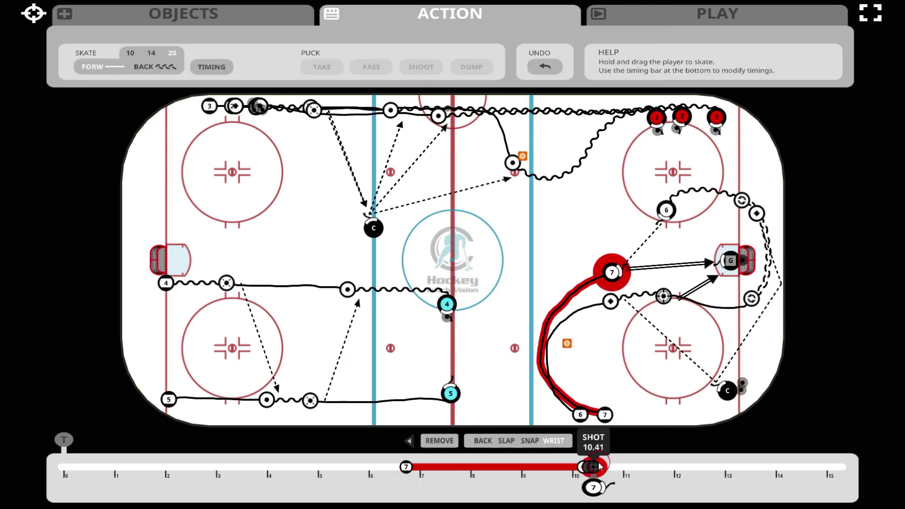
click(507, 441)
- Skate player 7 forward to the lower side of the crease and loop player 6 forward through the slot to the crease's upper side
mouse_move(611, 274)
mouse_down()
mouse_move(667, 306)
mouse_move(717, 292)
mouse_up()
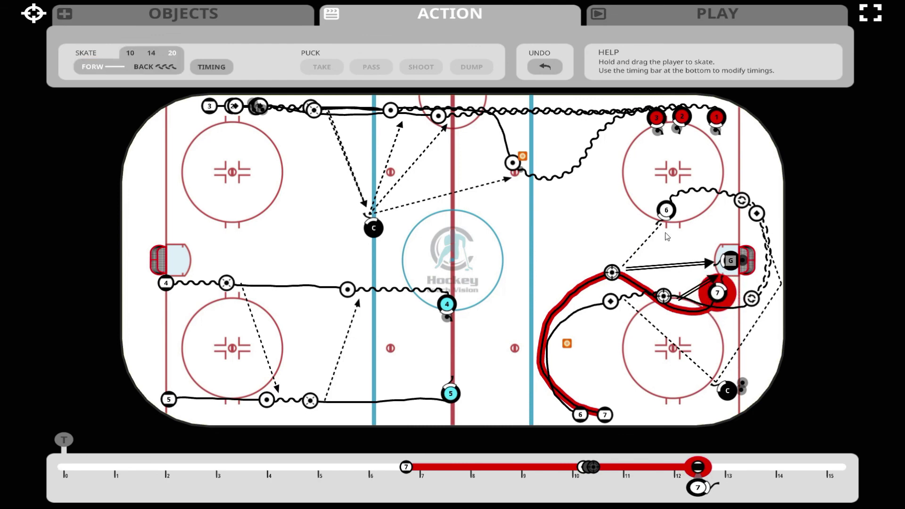
mouse_move(666, 213)
mouse_down()
mouse_move(649, 215)
mouse_move(633, 240)
mouse_move(692, 241)
mouse_move(702, 254)
mouse_up()
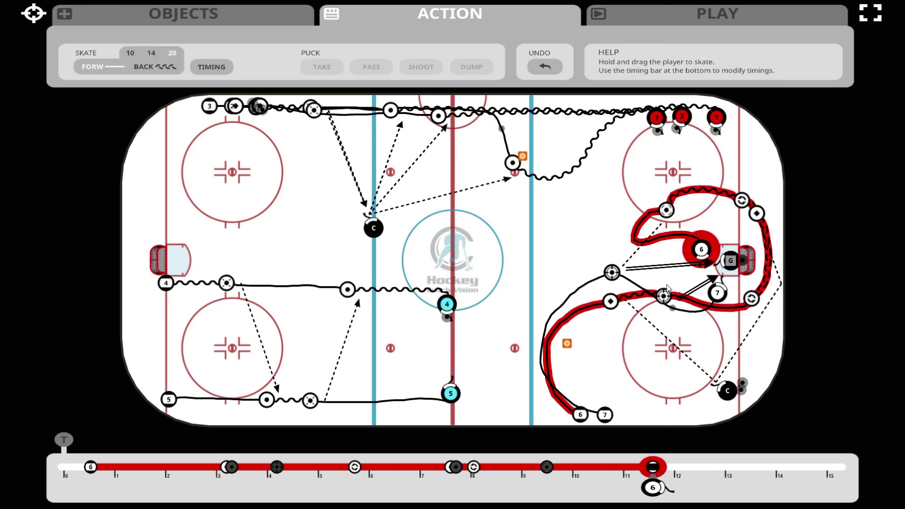
click(650, 256)
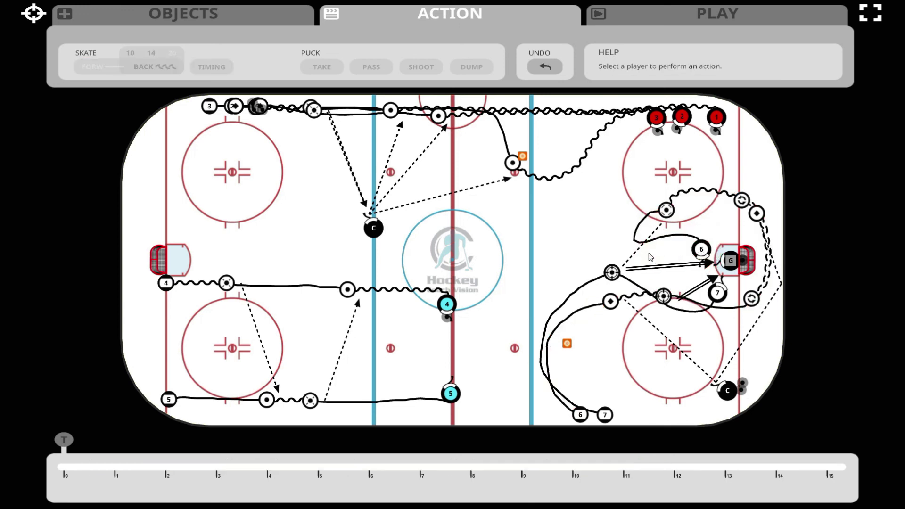
- Play the whole drill from the start in the 3D perspective
click(702, 21)
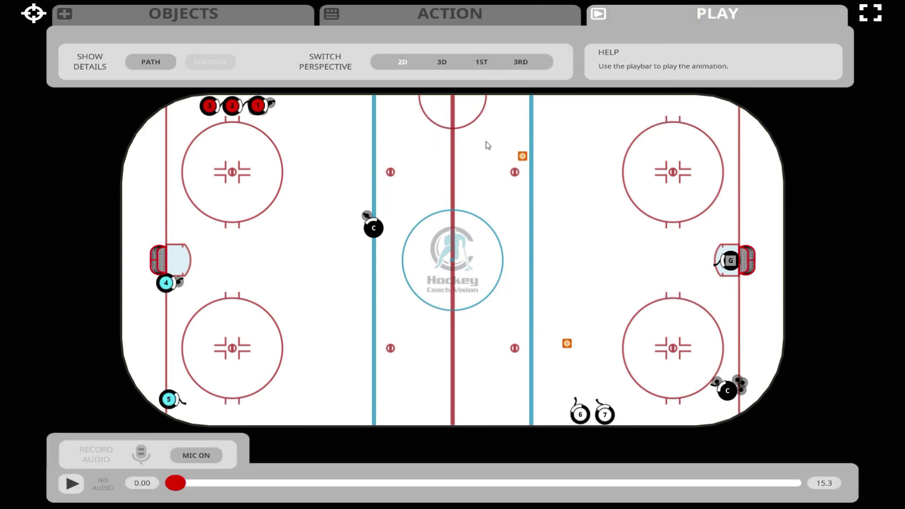
click(442, 65)
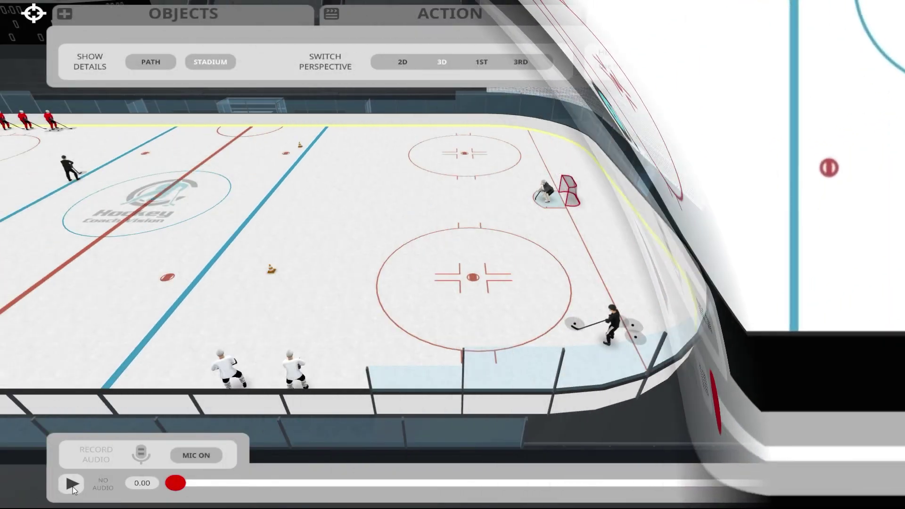
click(72, 485)
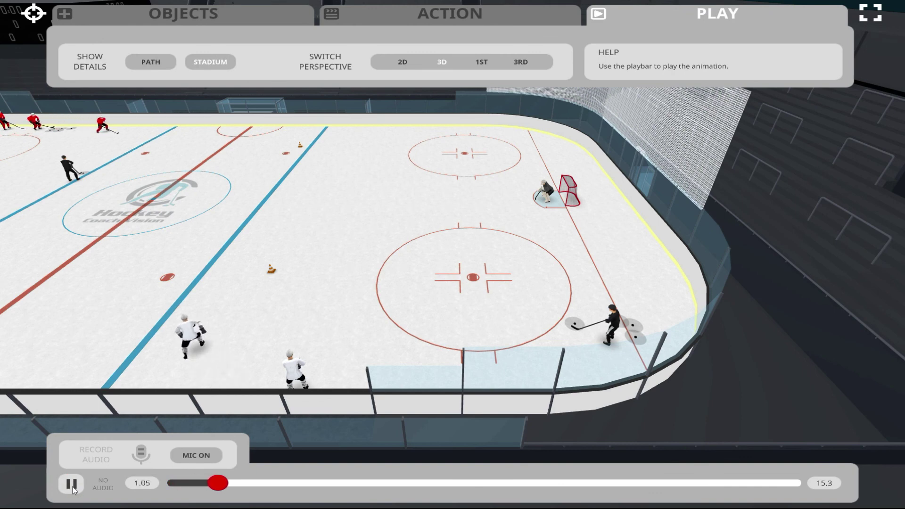